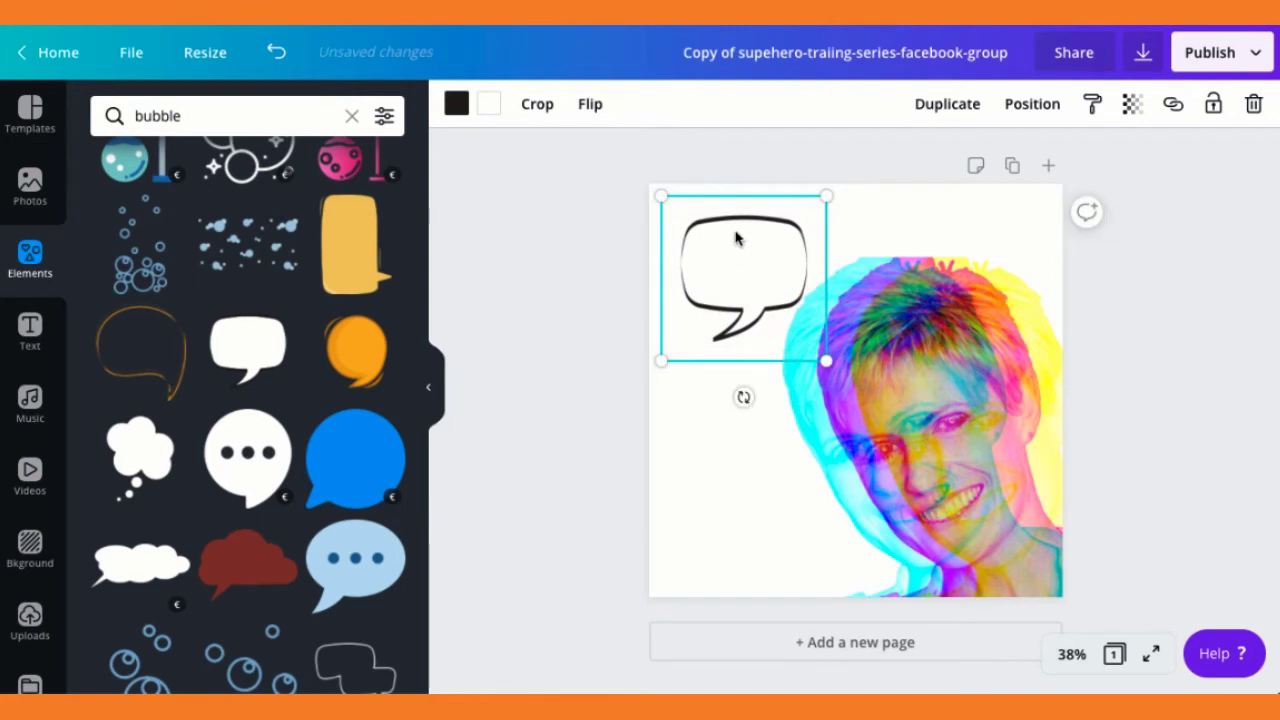
- Flip the speech bubble horizontally and enlarge it in the design's upper-left corner, with its tail pointing at the portrait
left_click(590, 104)
left_click(626, 158)
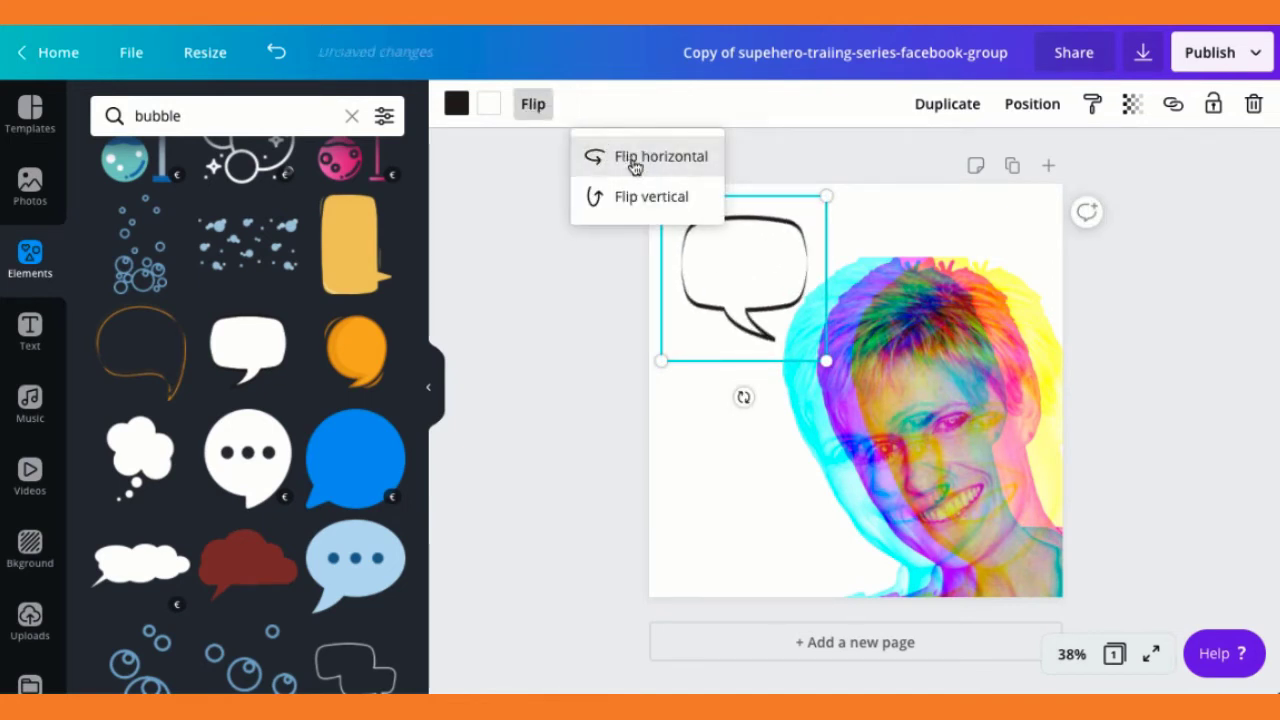
left_click_drag(827, 362, 913, 455)
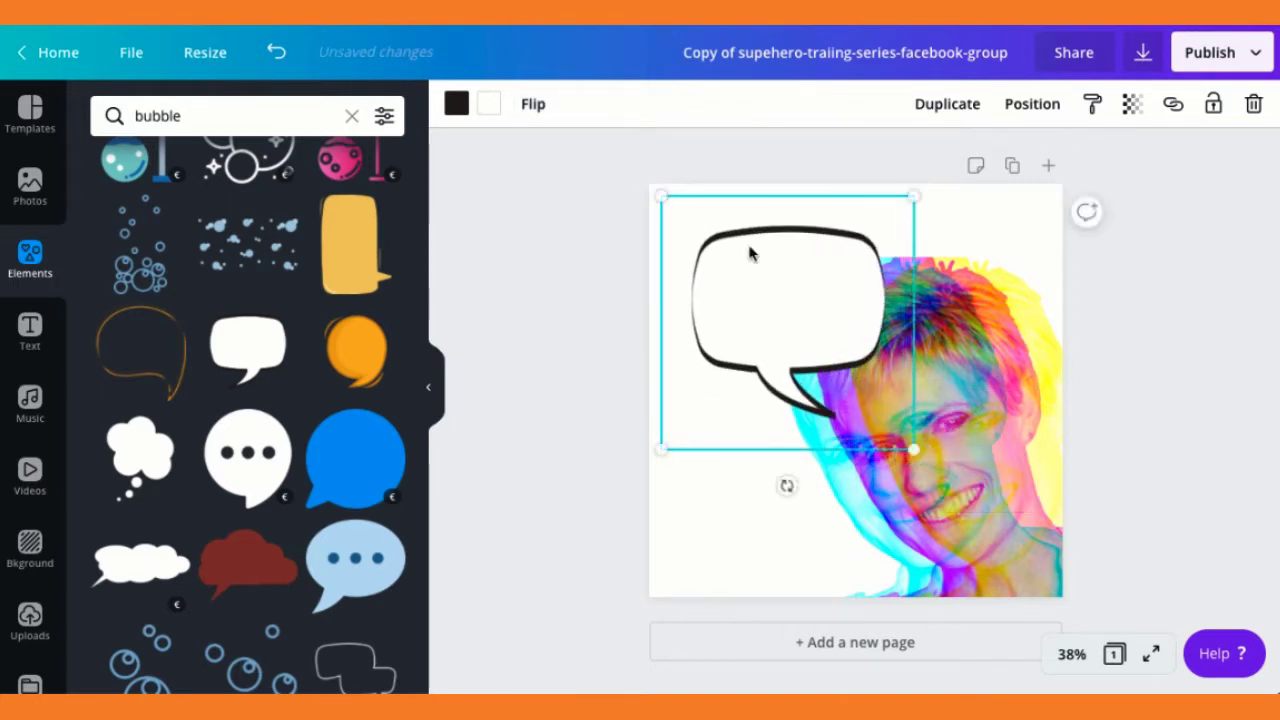
left_click_drag(748, 251, 718, 221)
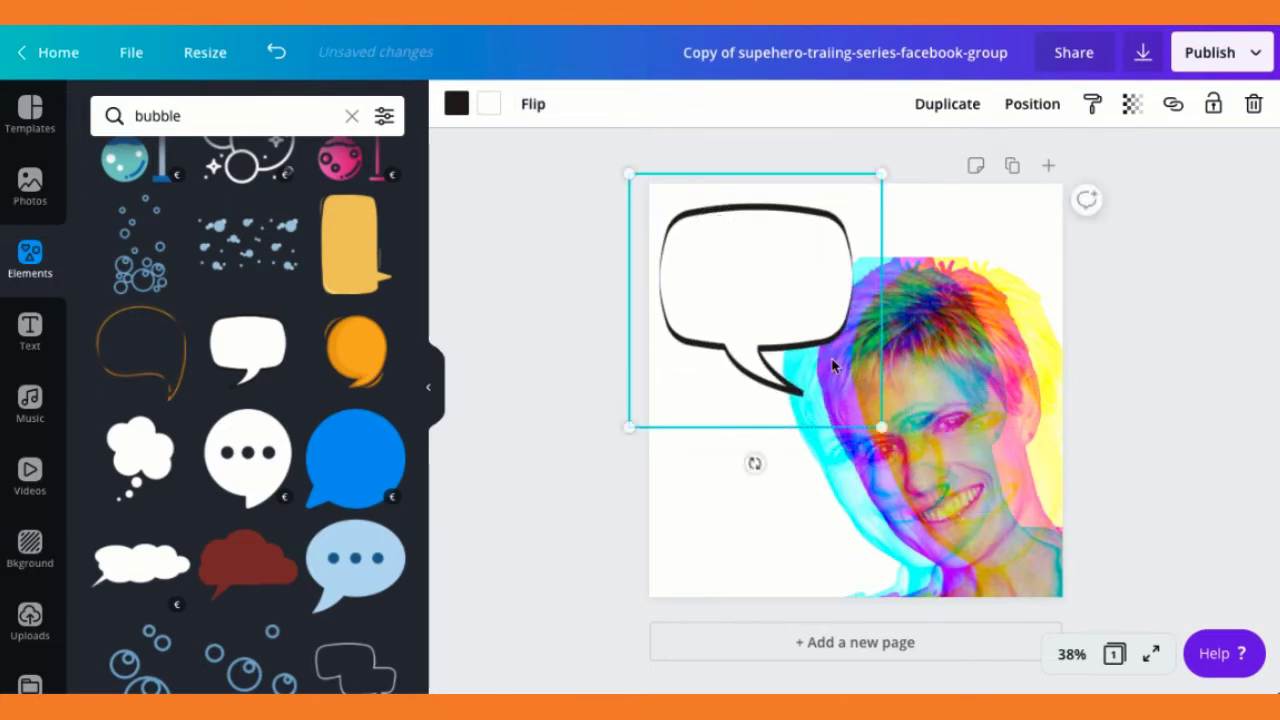
left_click_drag(906, 443, 926, 458)
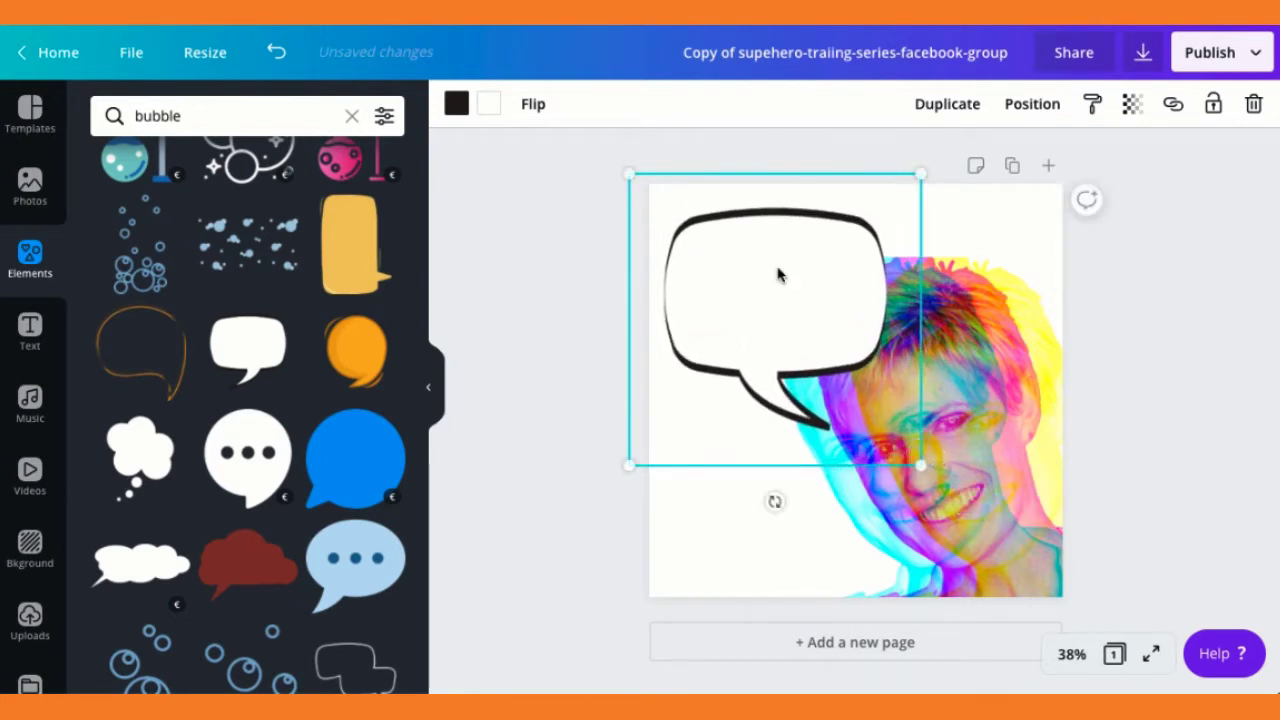
left_click_drag(777, 254, 766, 253)
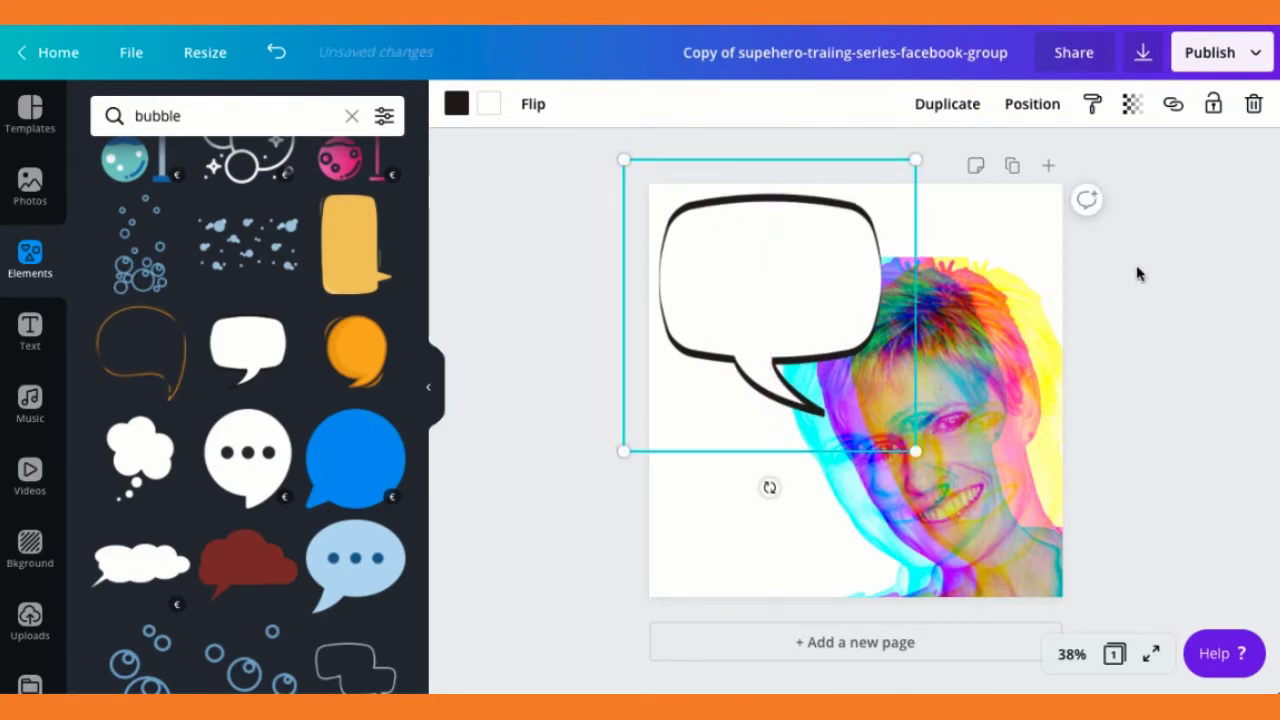
left_click(1173, 354)
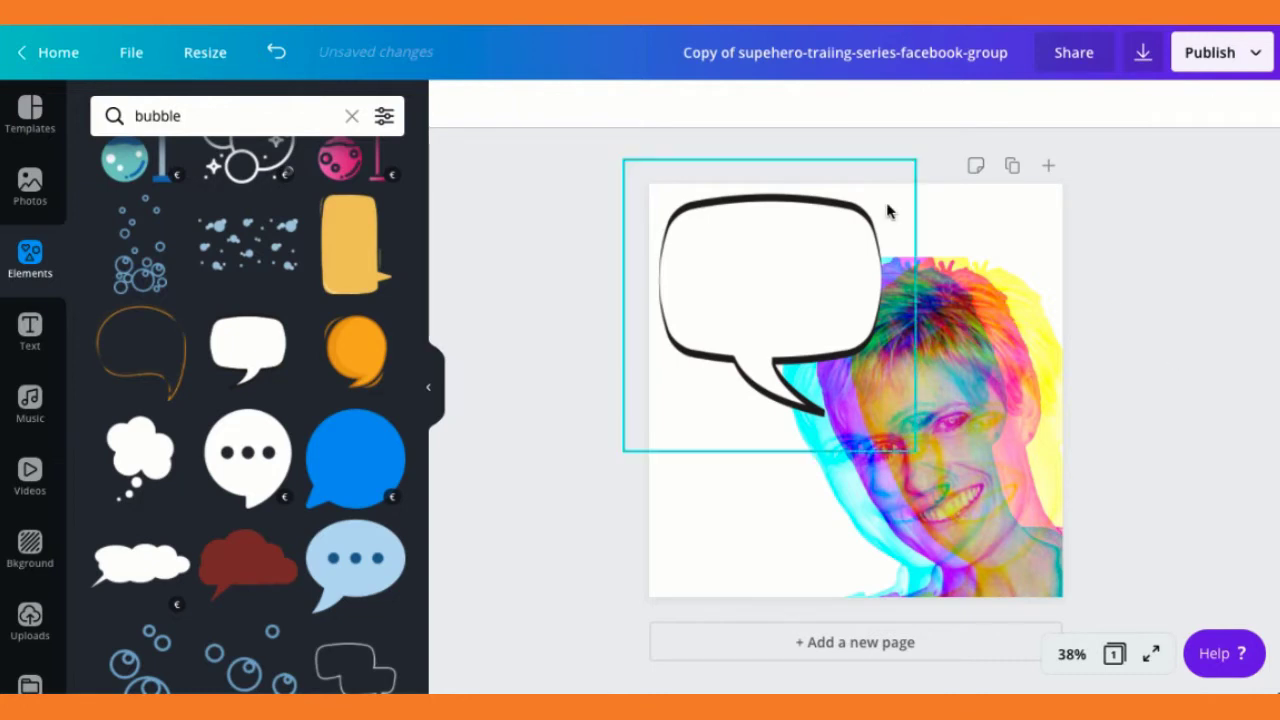
- Recolor the speech bubble's black outline with the purple from the photo colors
left_click(755, 288)
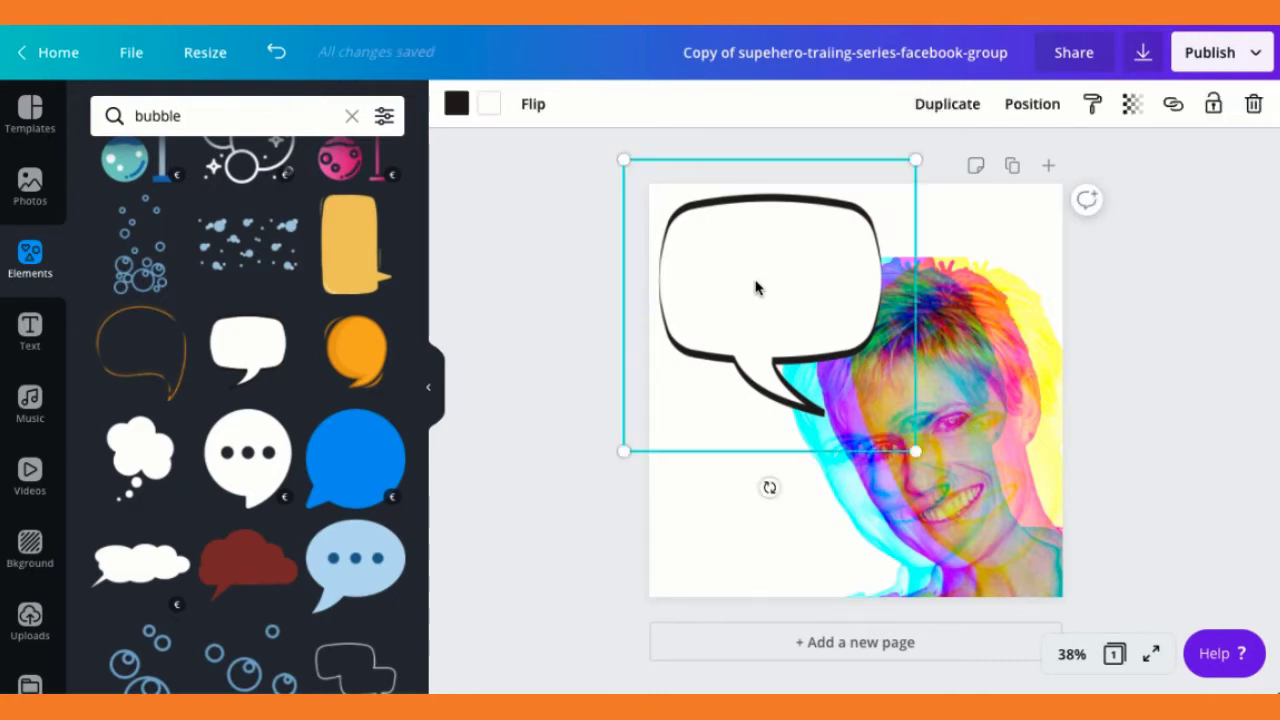
left_click(457, 104)
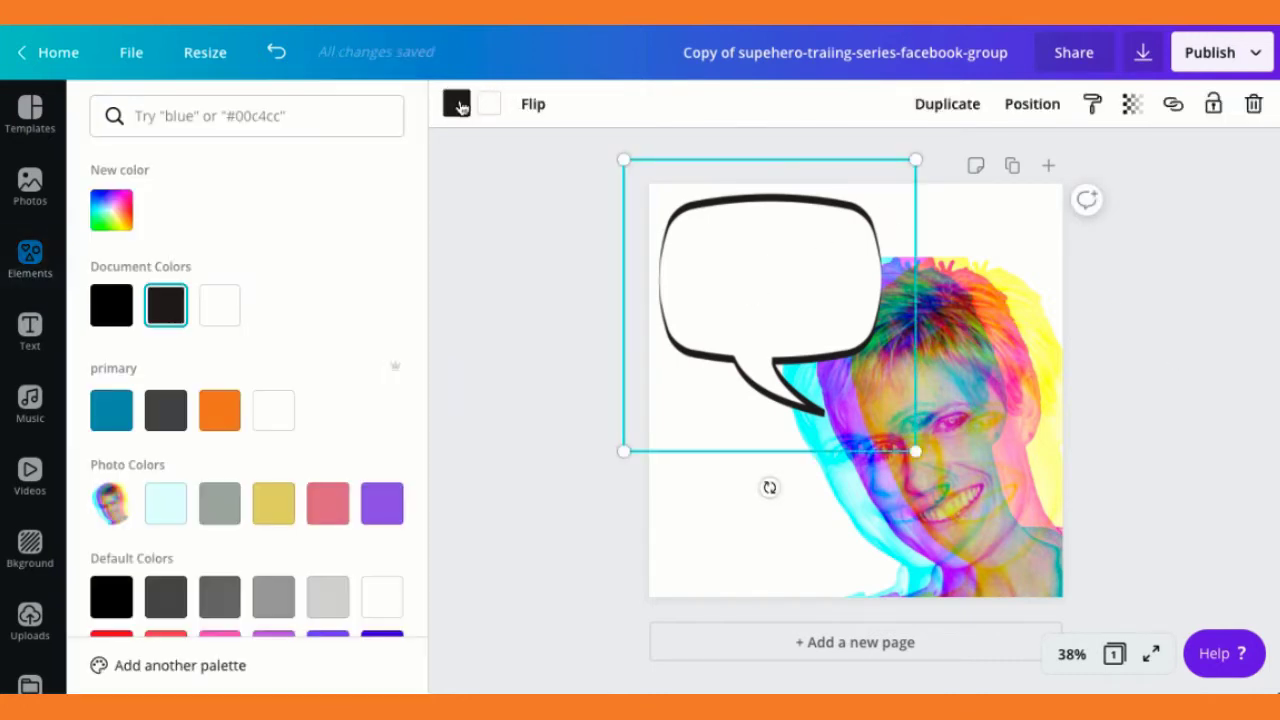
left_click(400, 524)
left_click(565, 470)
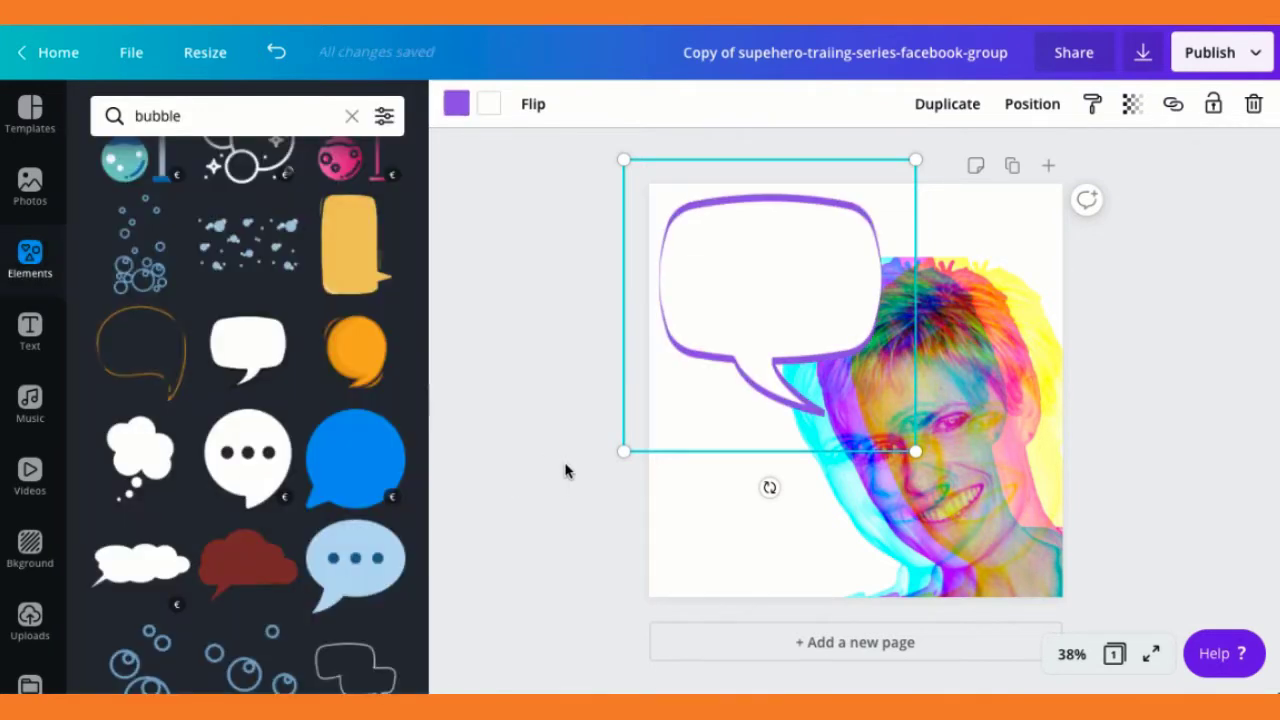
left_click(671, 546)
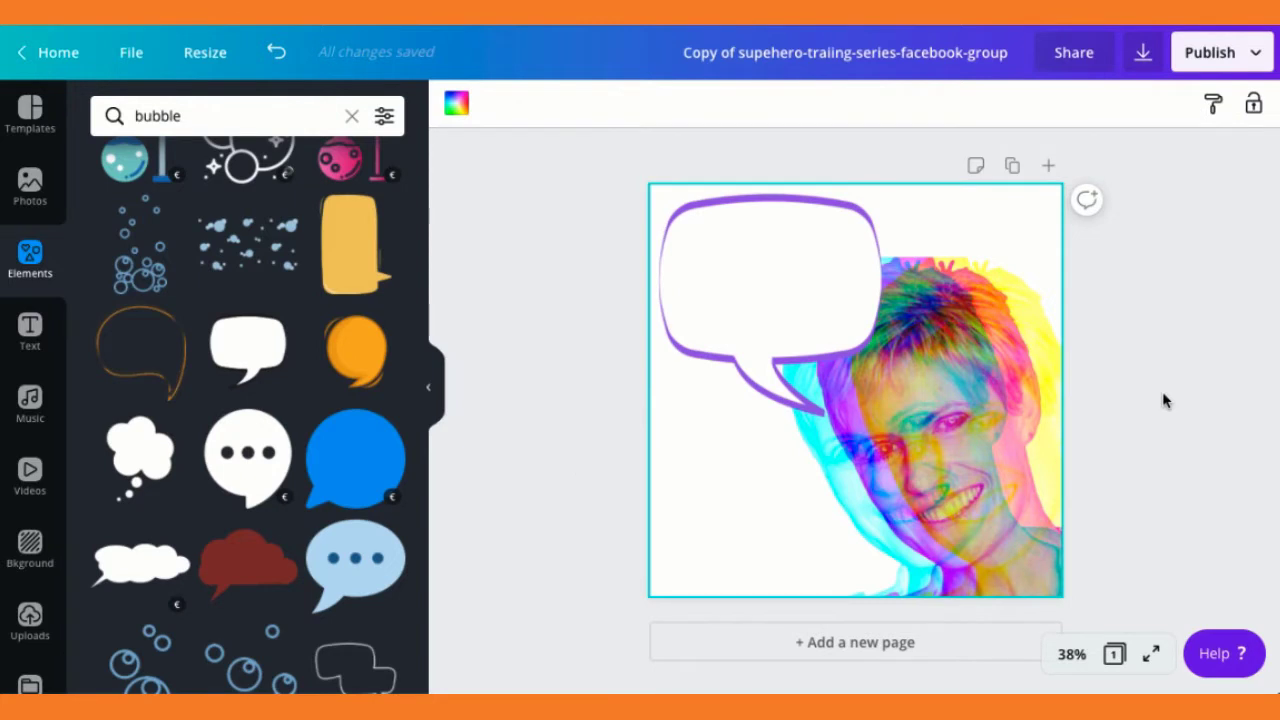
left_click(1163, 400)
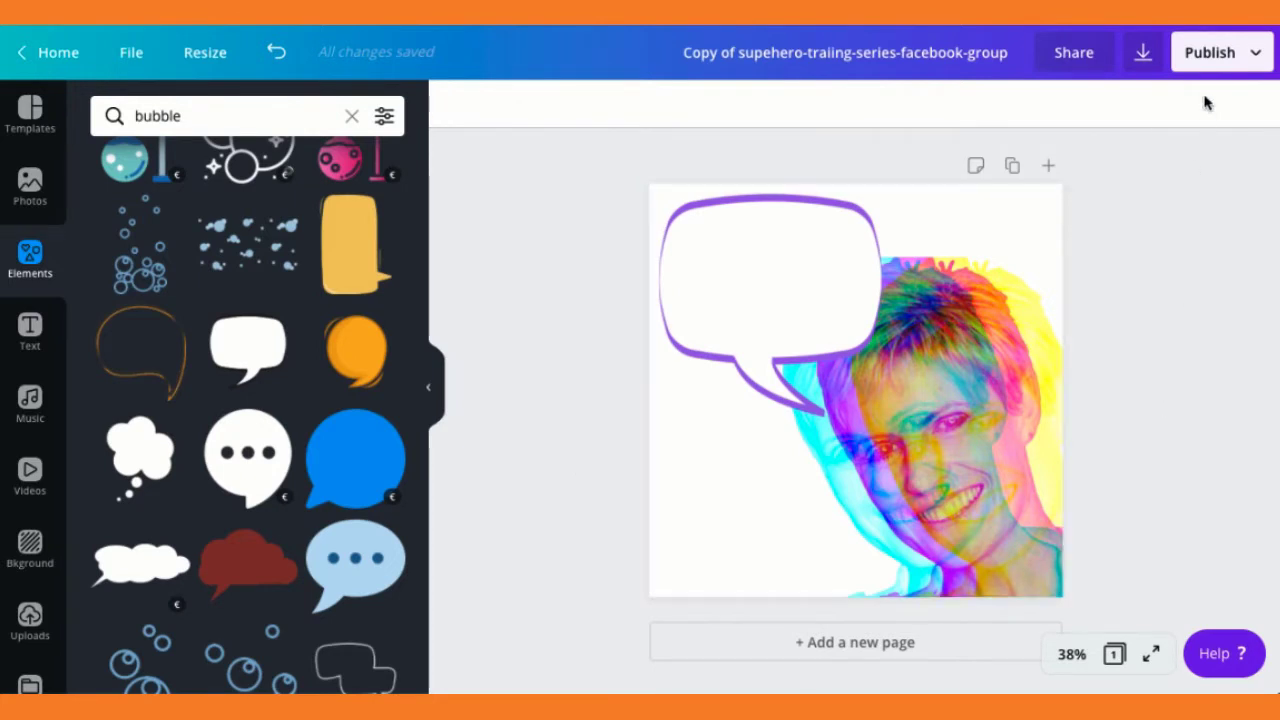
- Download the design as a PNG at 1.0x size, 1080 x 1080 px
left_click(1144, 55)
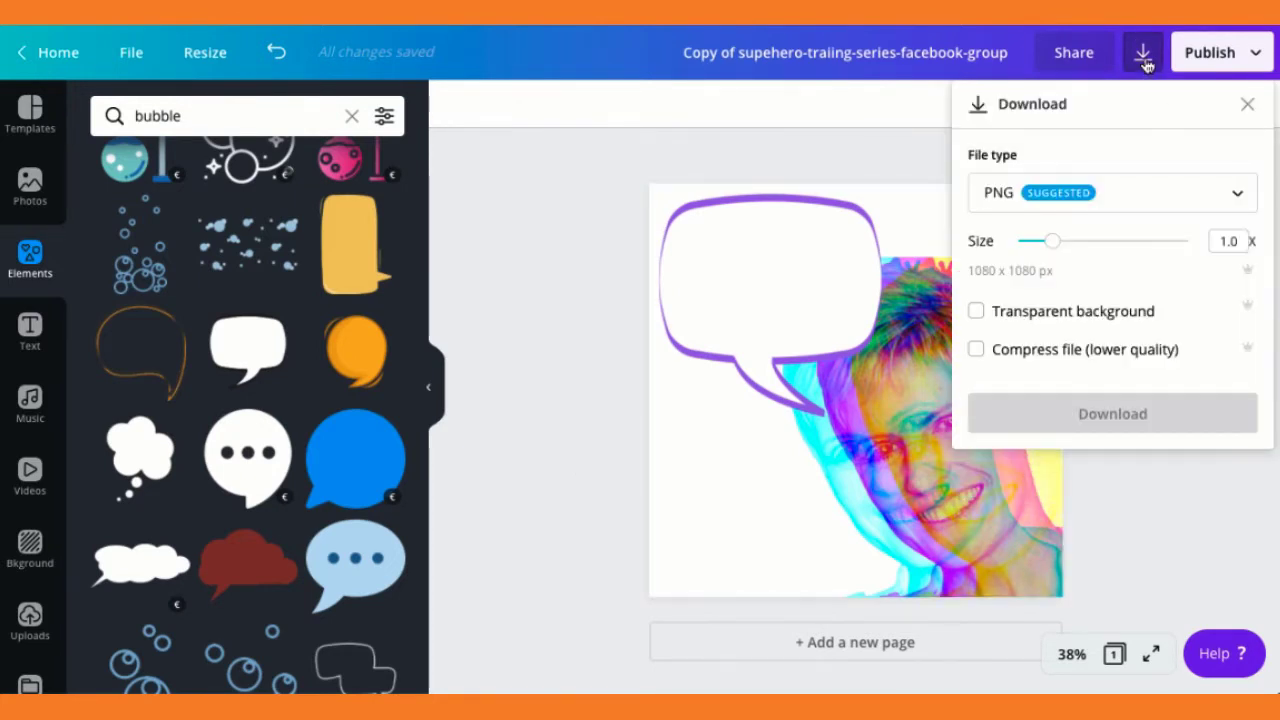
left_click(1135, 423)
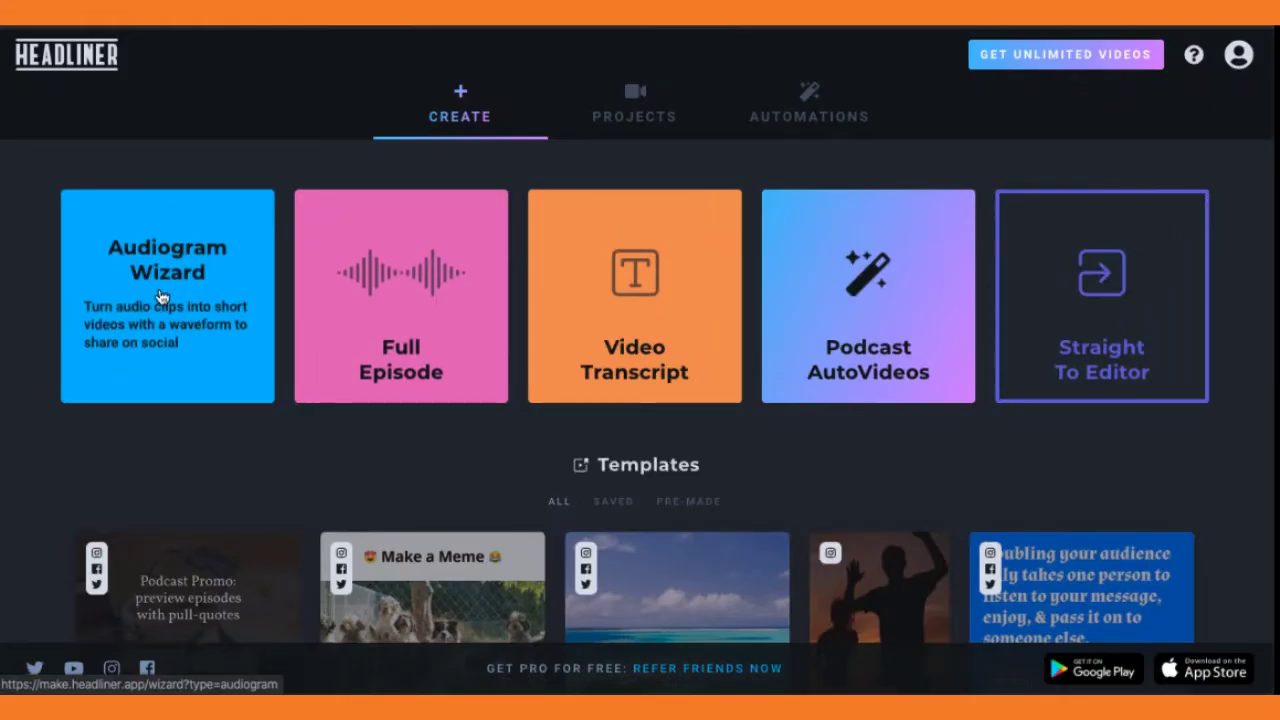
- Switch to Headliner, start an Audiogram Wizard project and upload the audio file
left_click(152, 305)
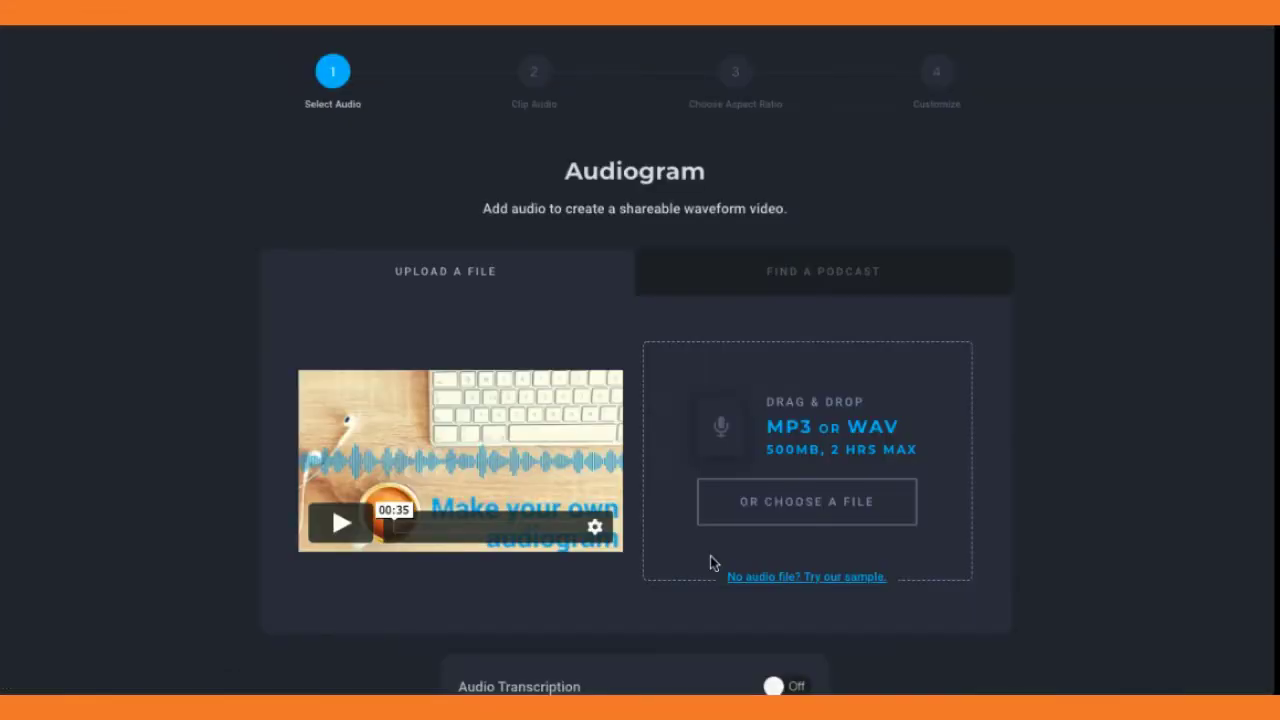
left_click(779, 521)
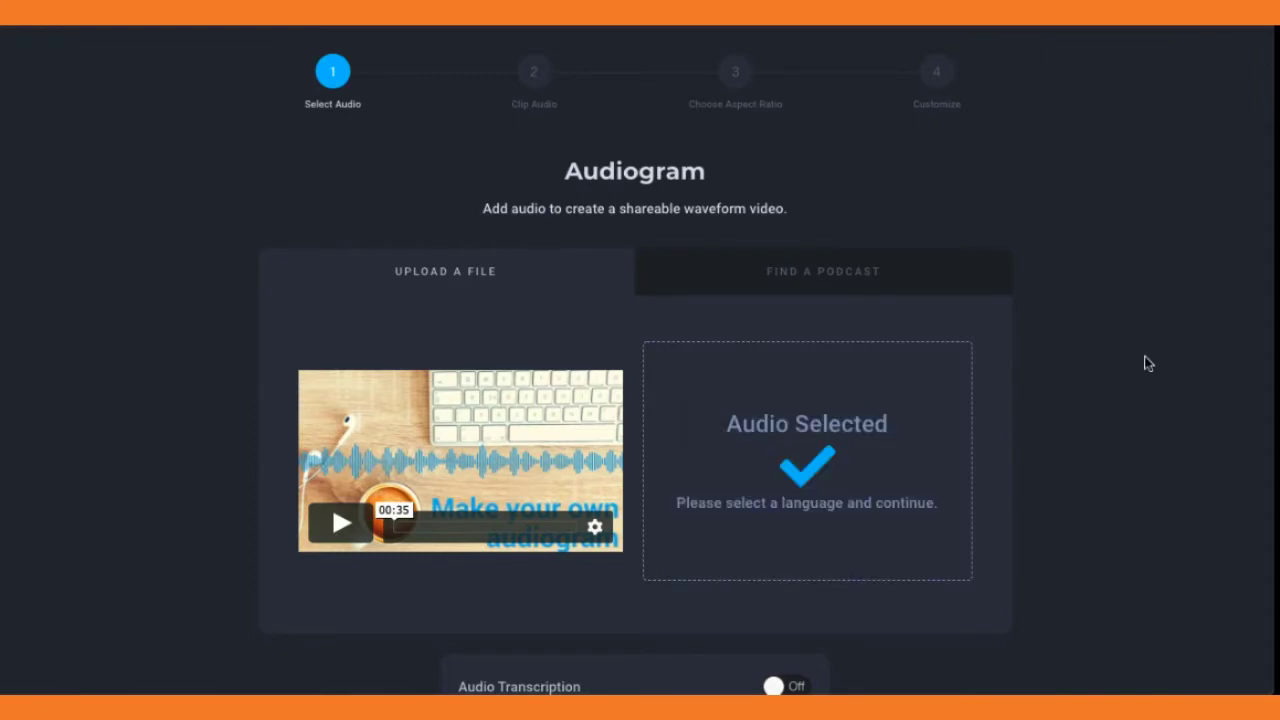
- Turn on audio transcription, look through the languages, keep English (United States) and continue to audio clipping
scroll(1148, 364, "down", 2)
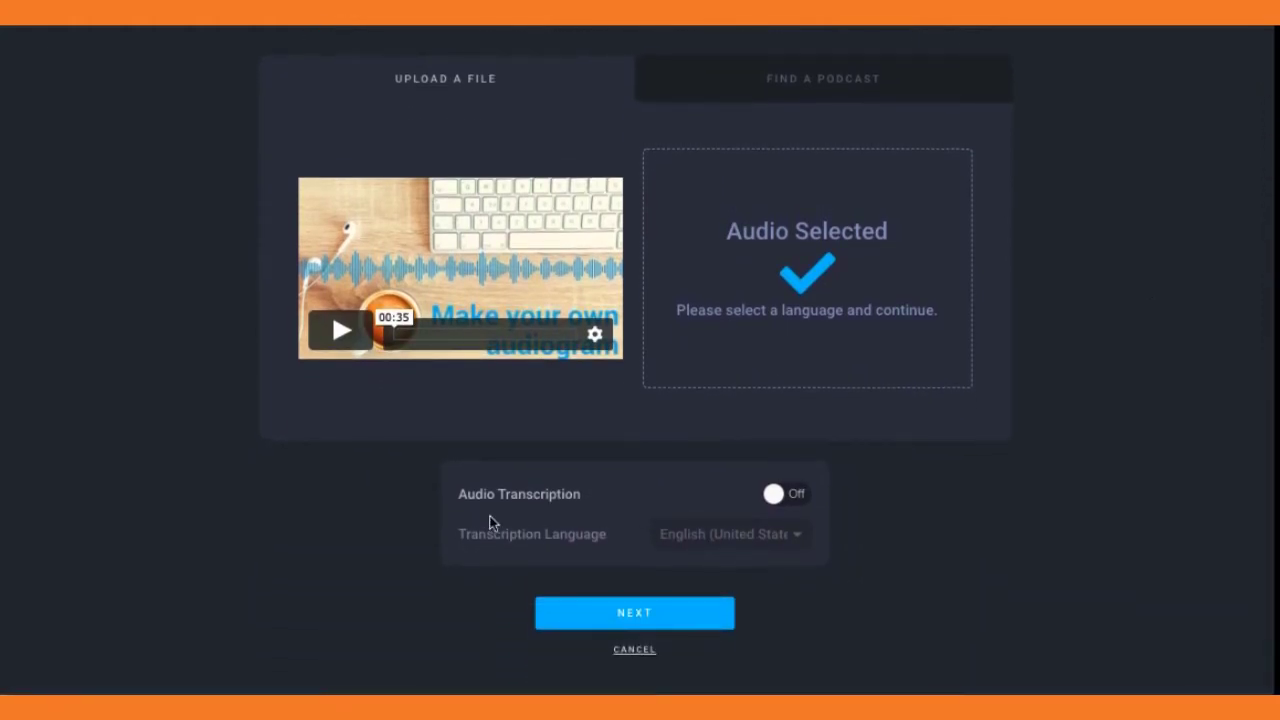
left_click(776, 493)
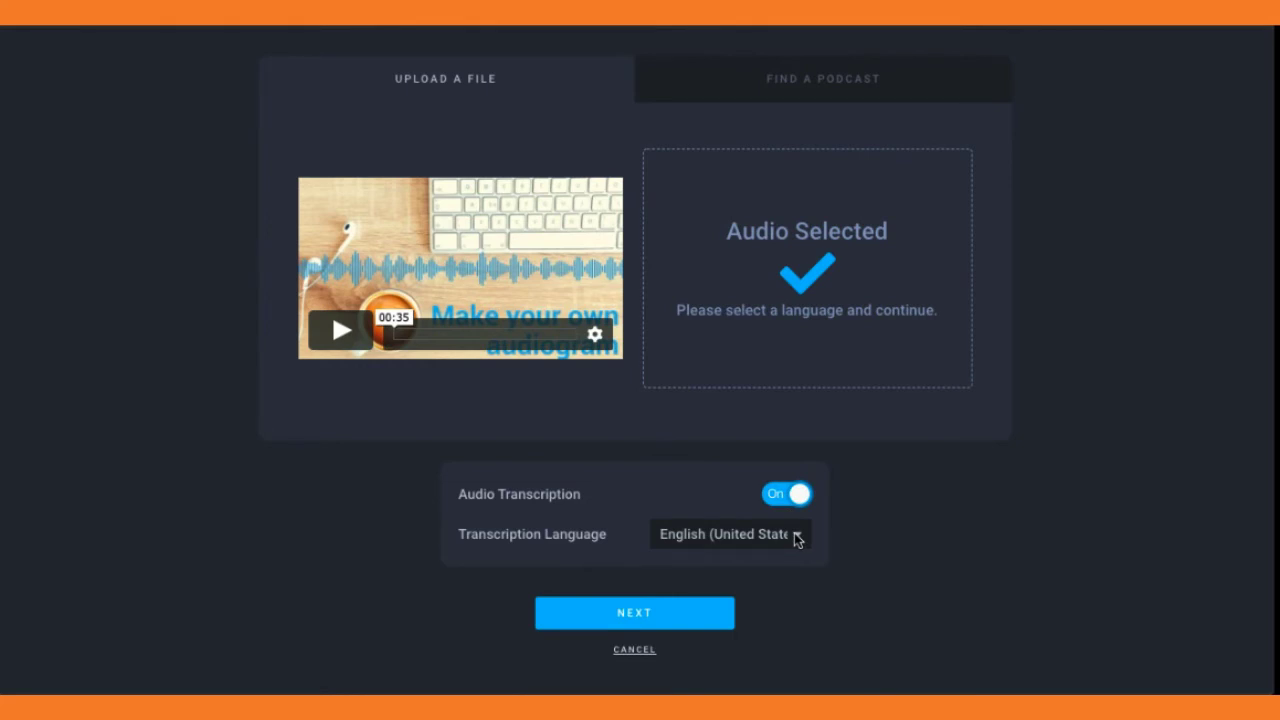
left_click(797, 537)
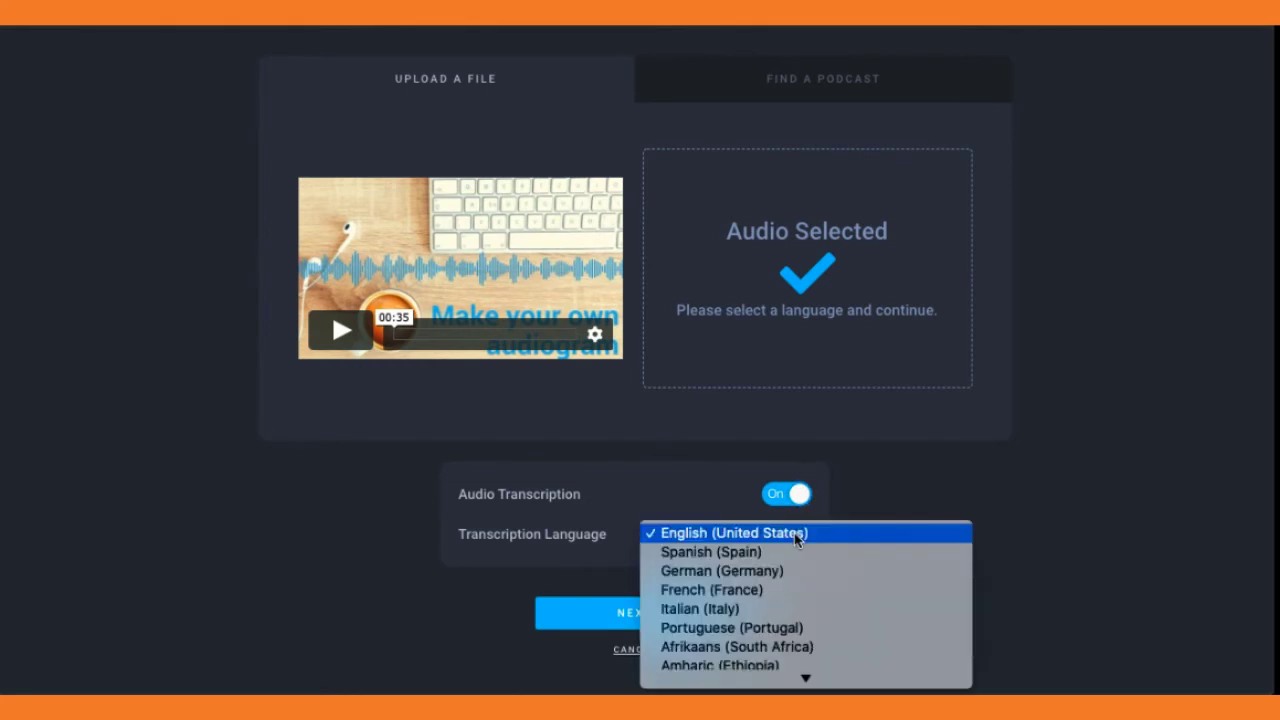
scroll(793, 573, "down", 10)
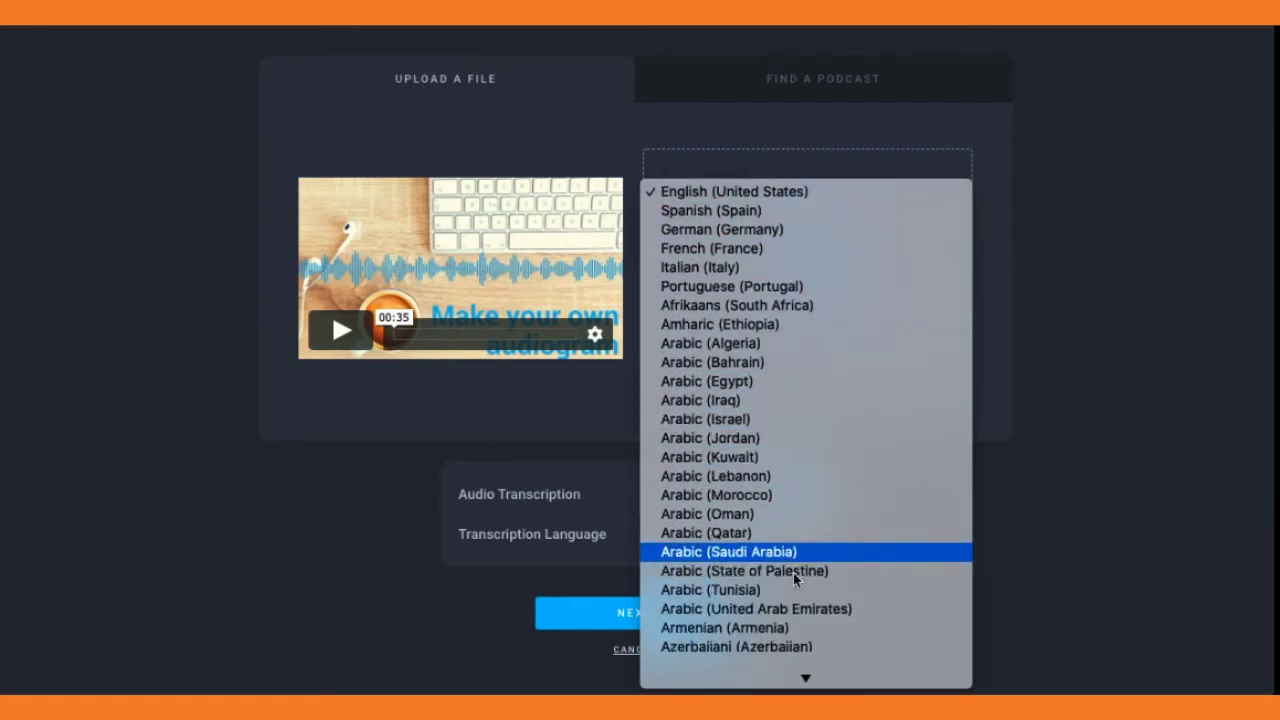
scroll(793, 575, "down", 12)
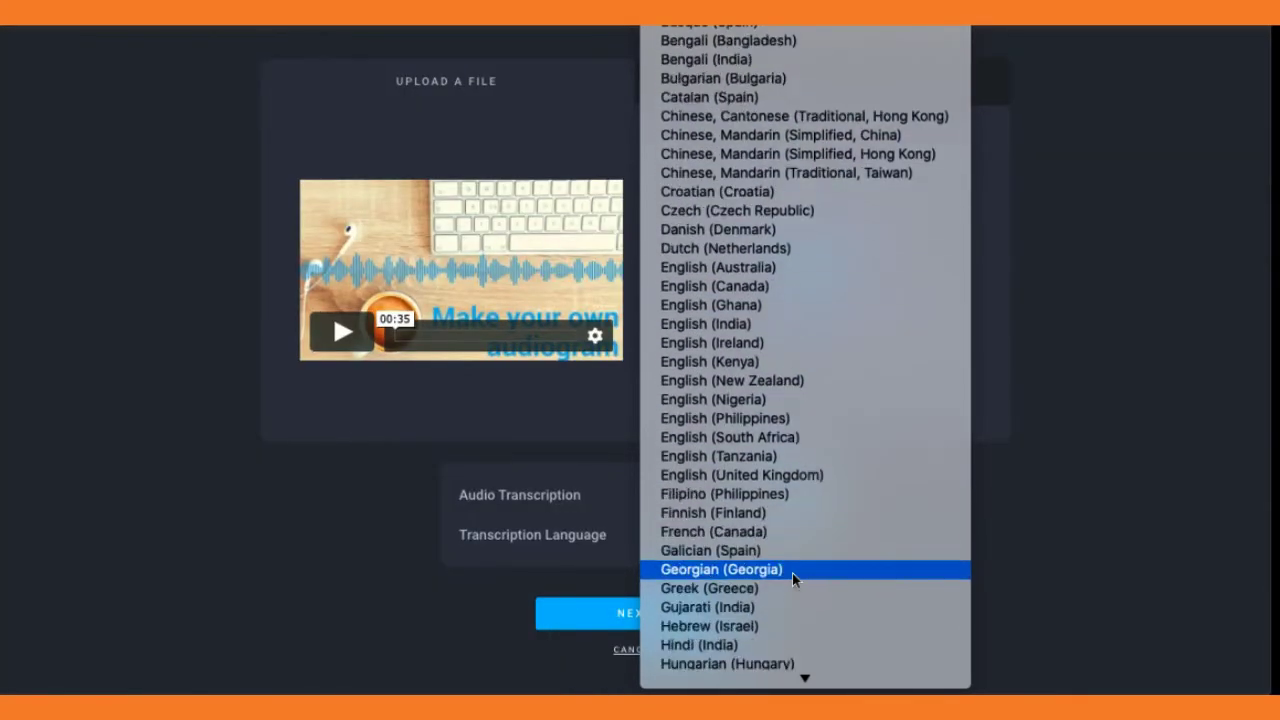
left_click(788, 342)
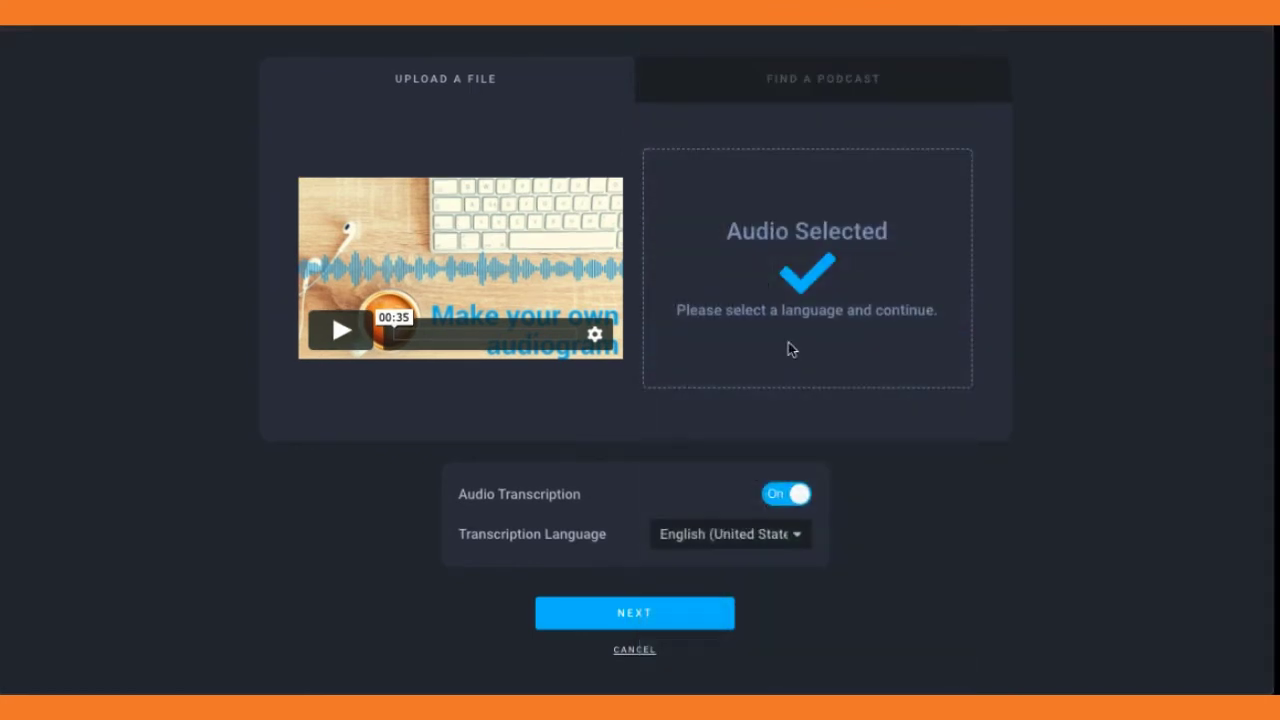
left_click(642, 606)
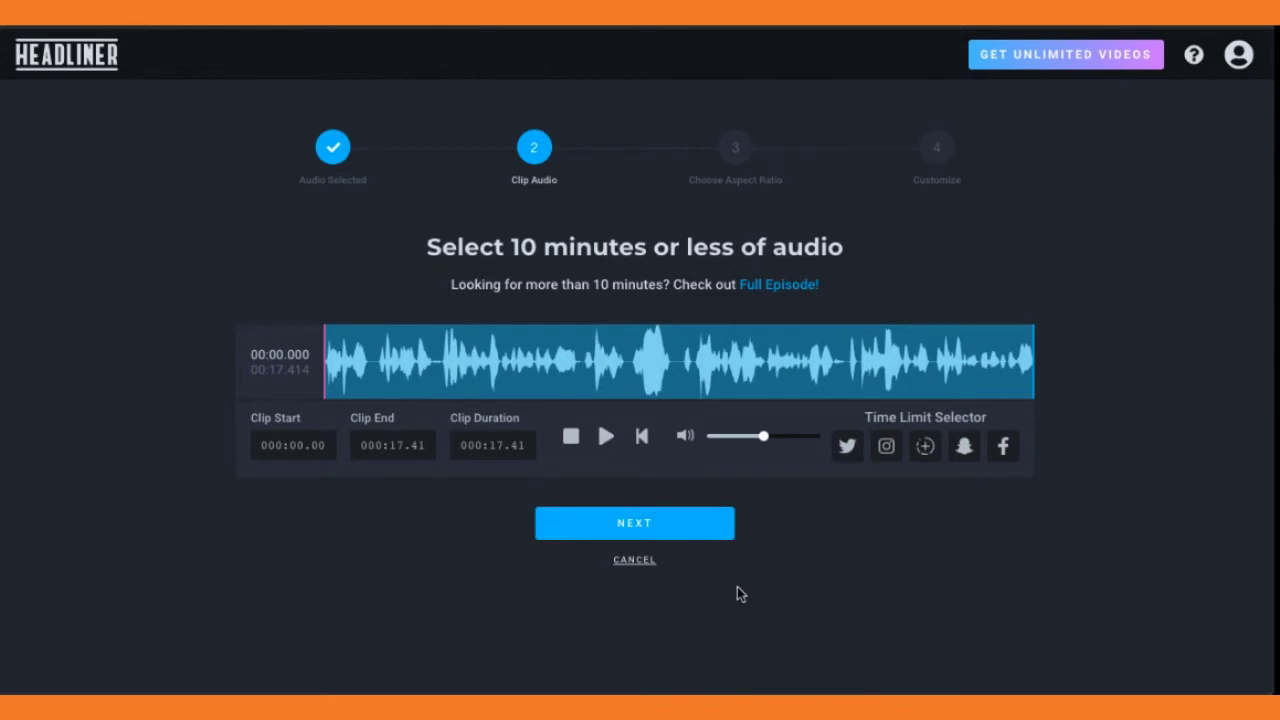
- Keep the full audio clip and use the square aspect ratio for the audiogram
left_click(679, 535)
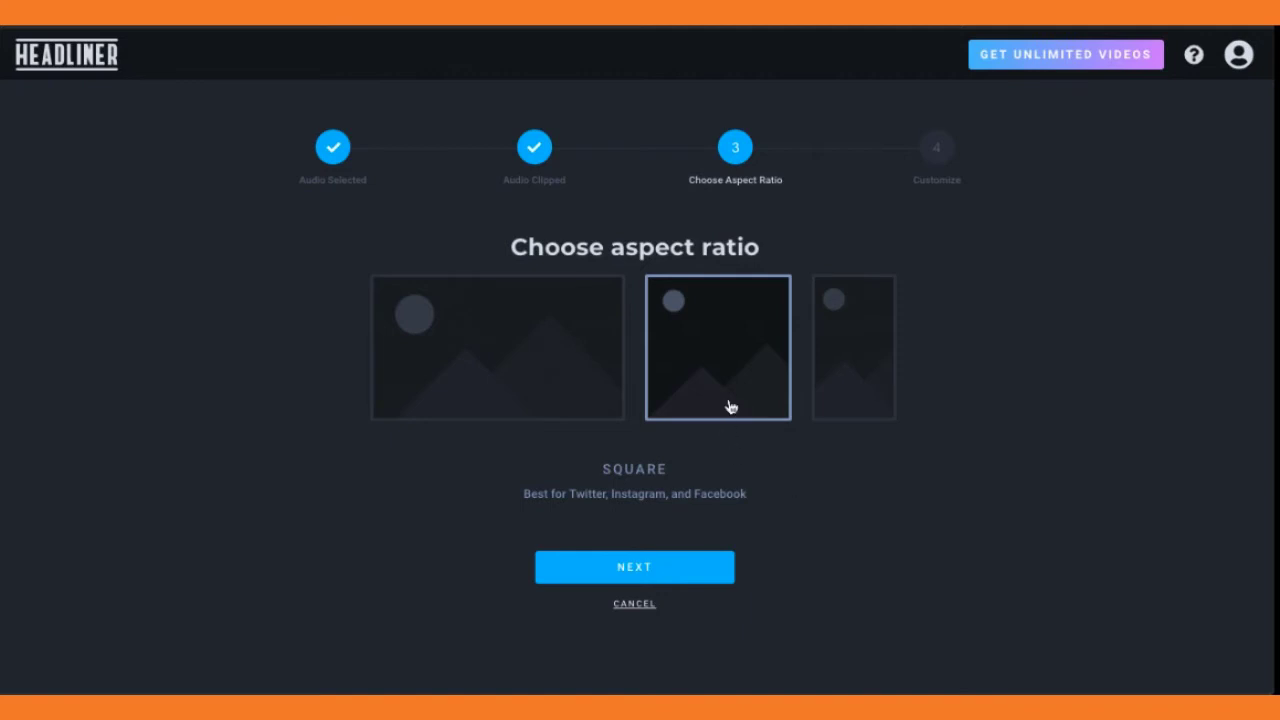
left_click(643, 568)
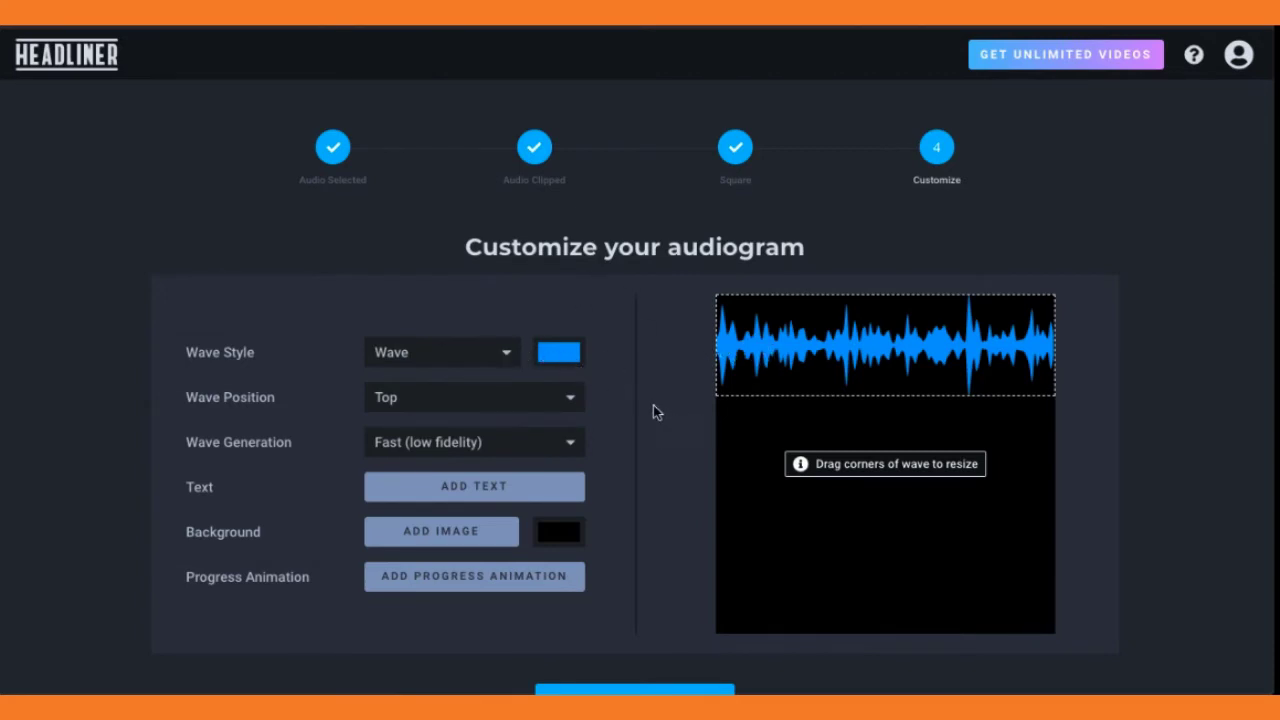
- Try the Line wave style, and settle on Wave Bars for the audiogram
left_click(505, 358)
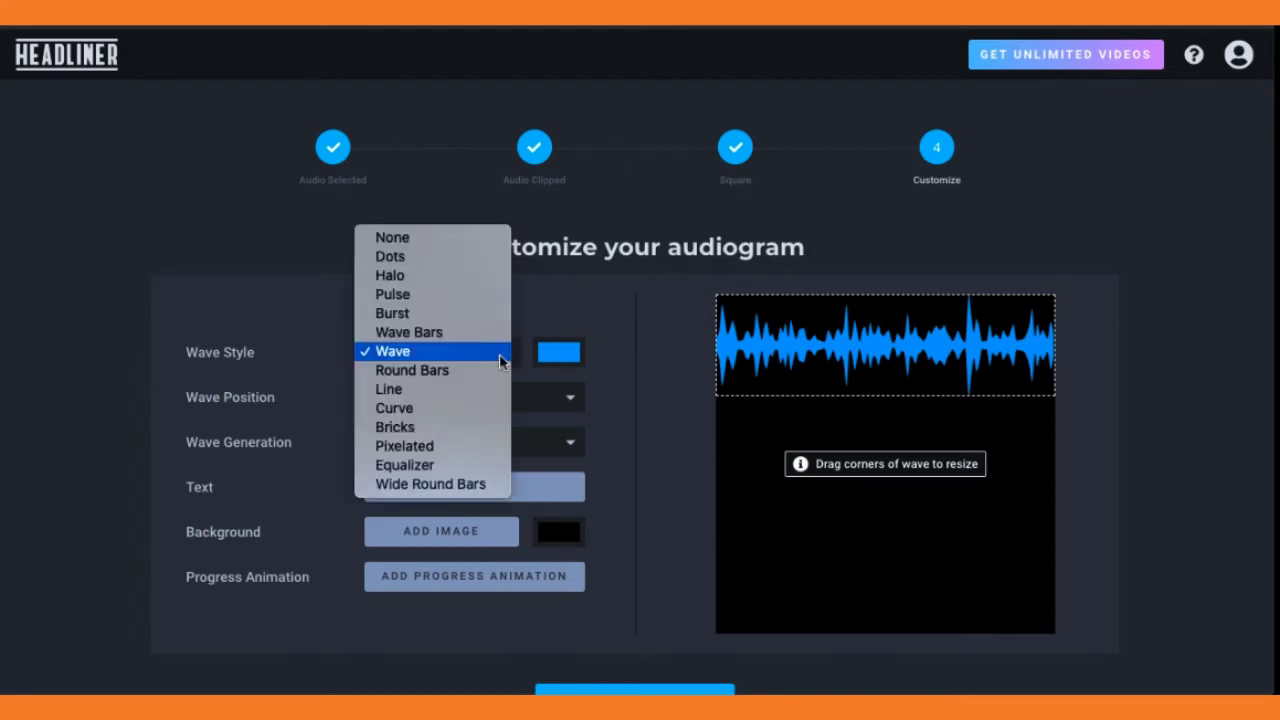
left_click(459, 402)
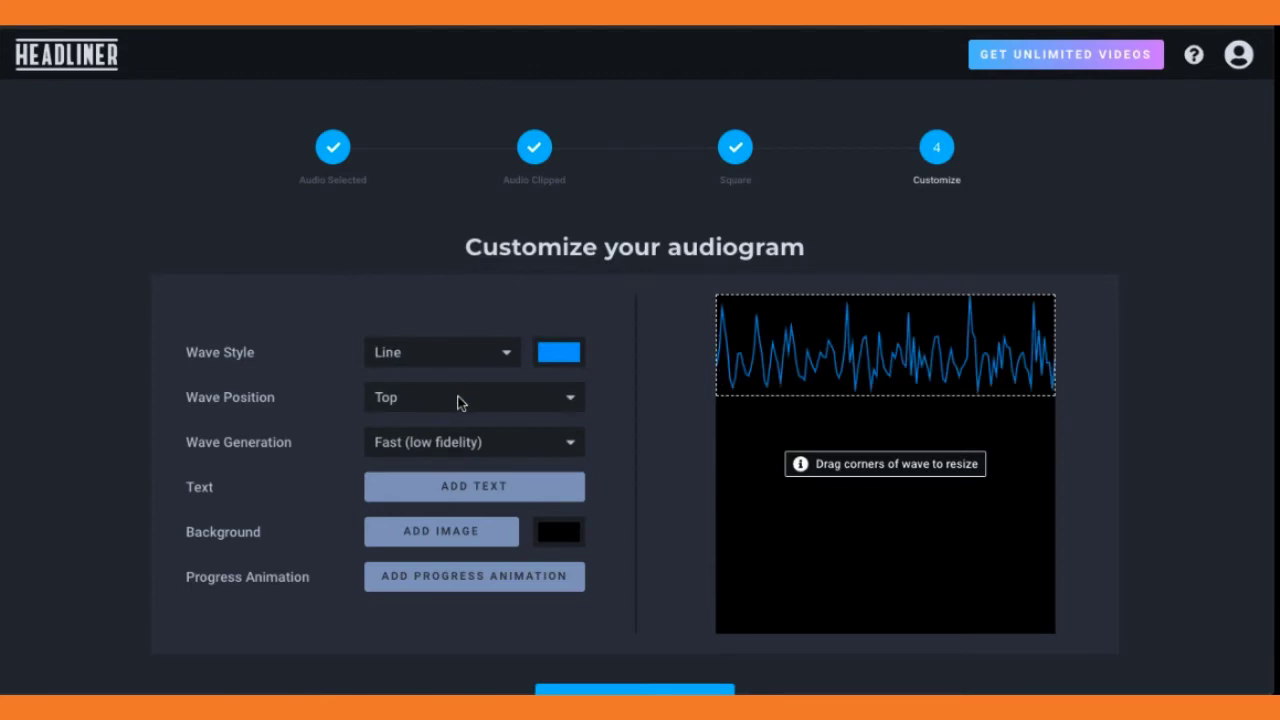
left_click(508, 358)
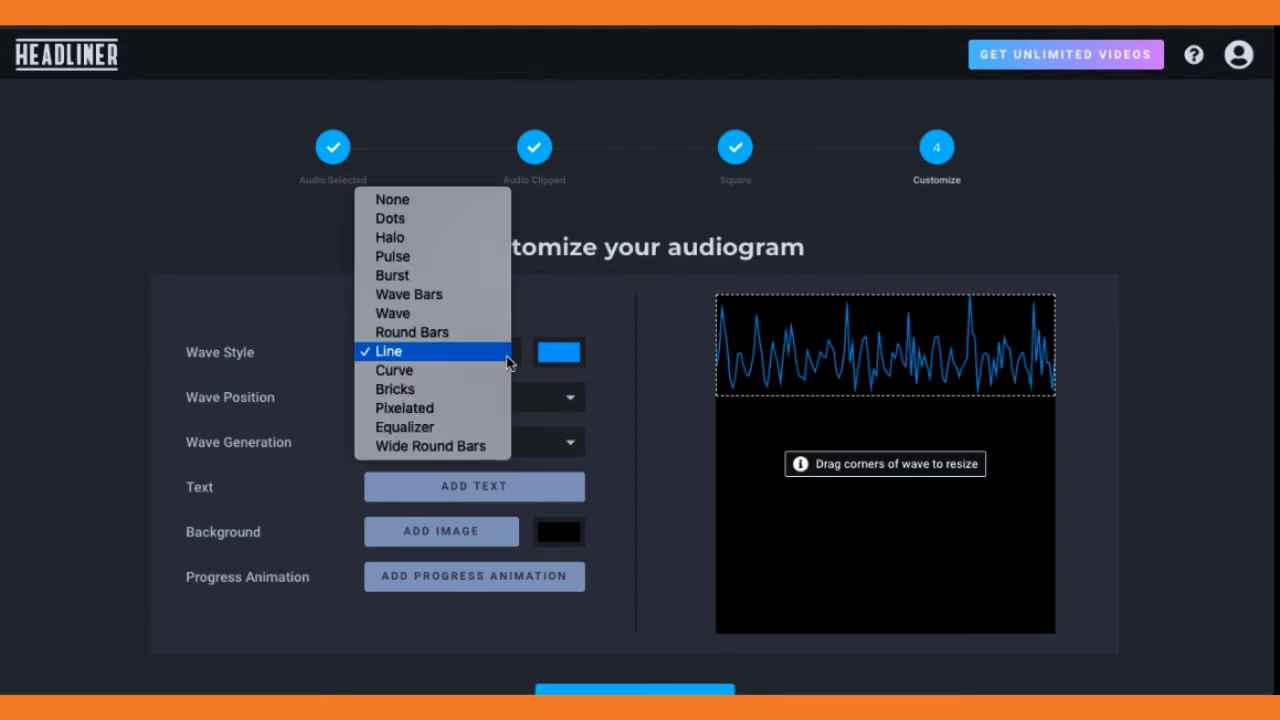
left_click(477, 296)
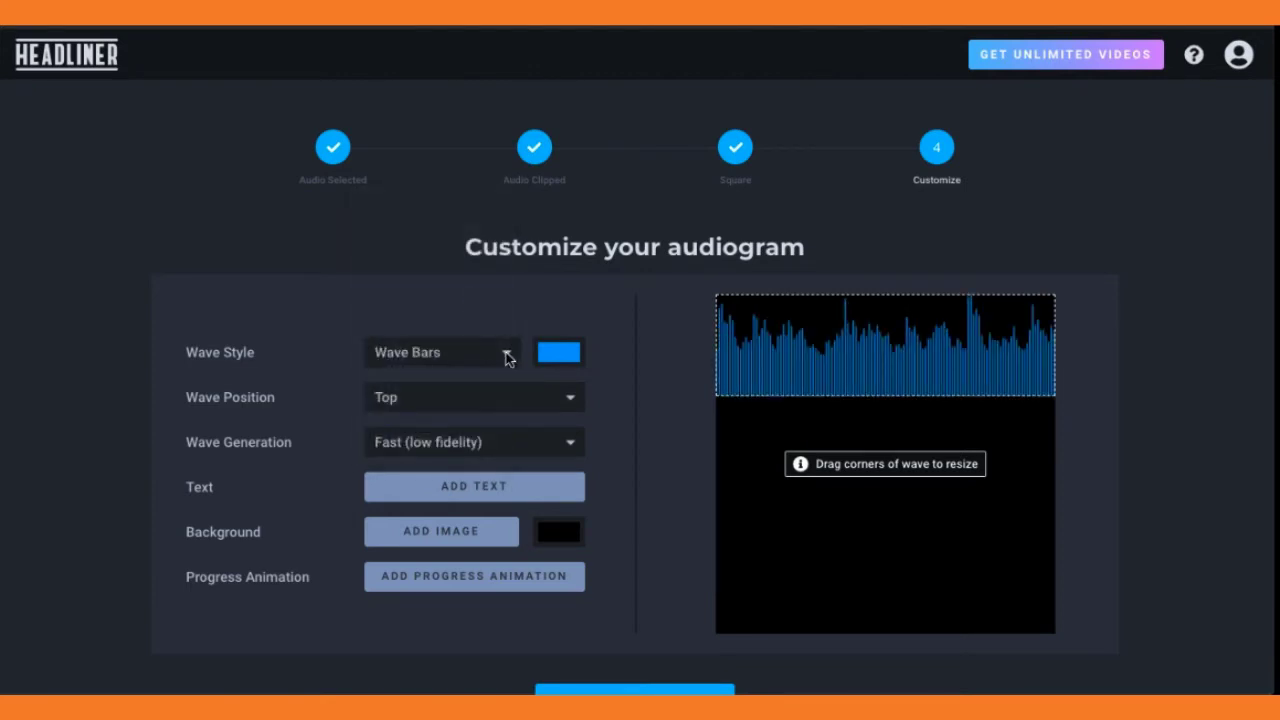
- Set the waveform color to orange using the copied hex code
left_click(553, 360)
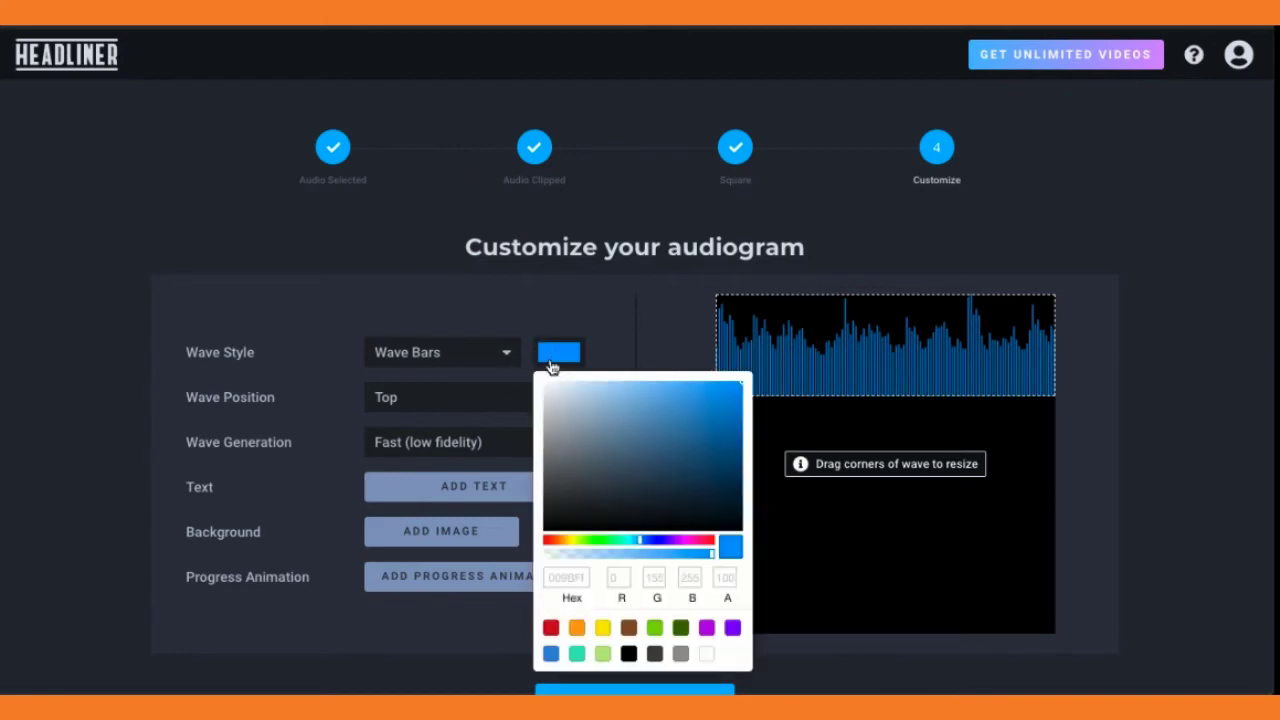
left_click(556, 577)
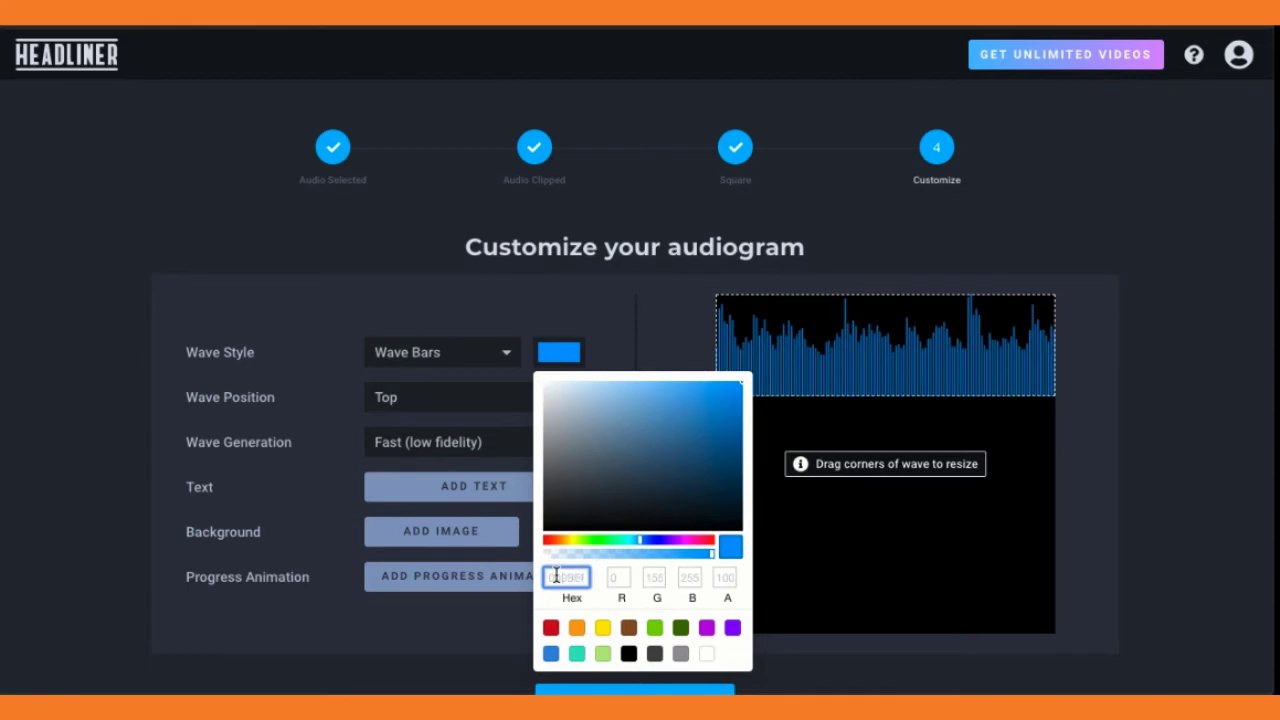
scroll(560, 576, "down", 1)
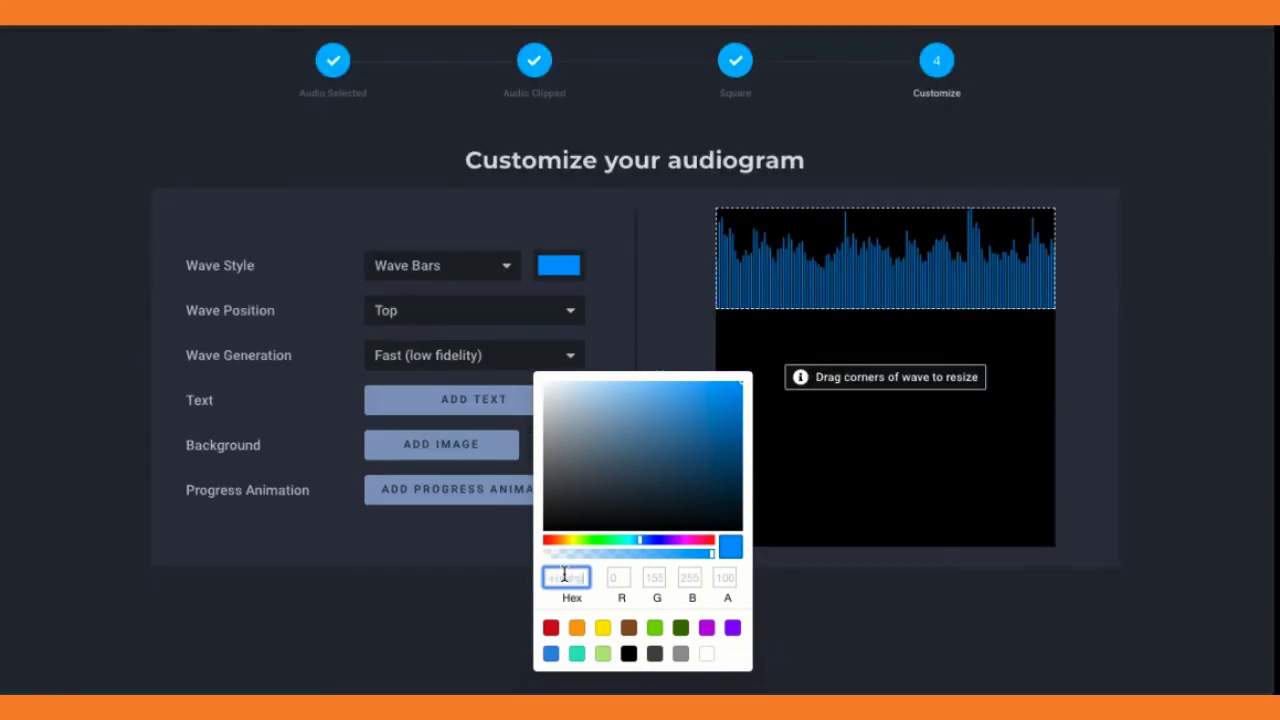
key("super+v")
left_click(446, 584)
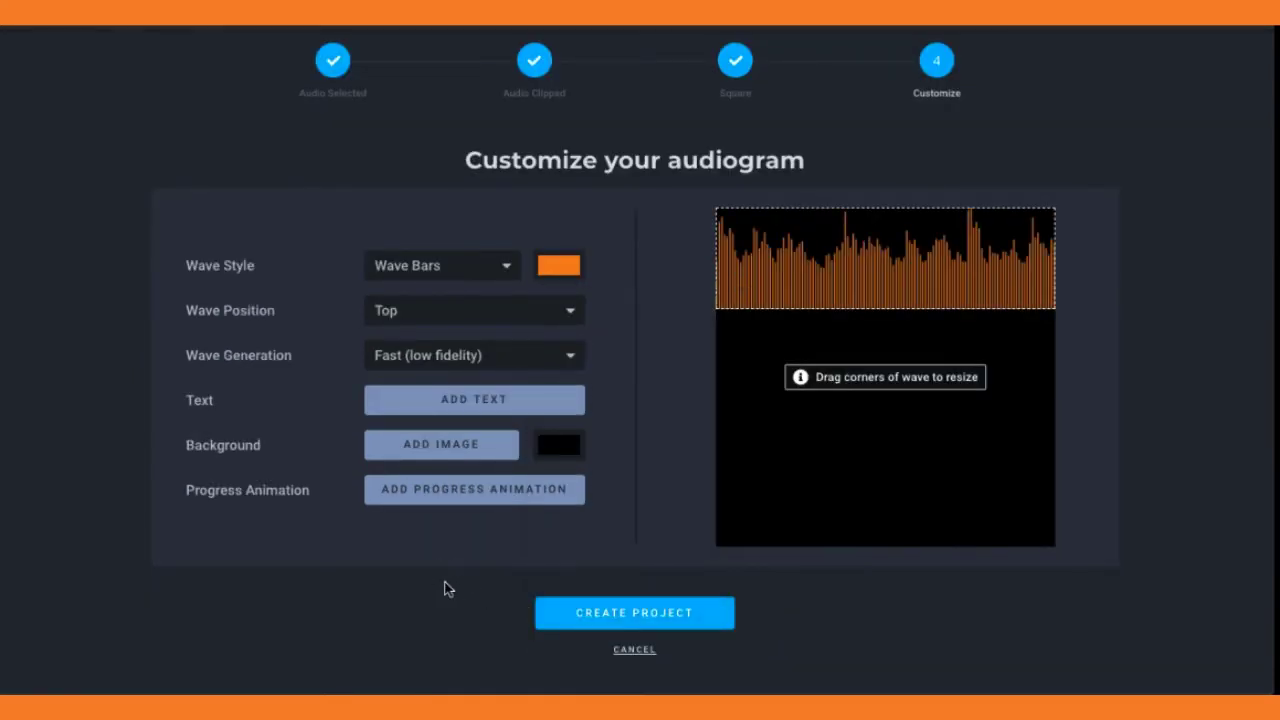
- Set the wave position to Bottom and shrink the waveform to just over half the canvas width
left_click(574, 315)
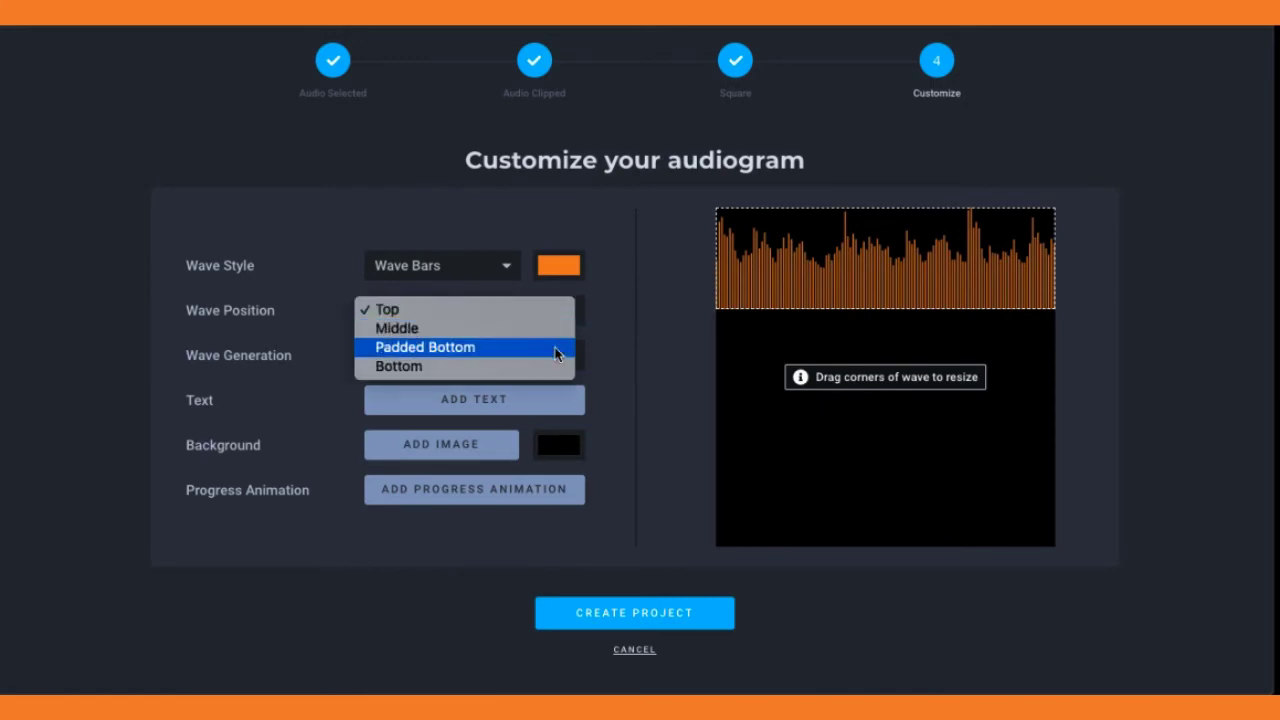
left_click(551, 368)
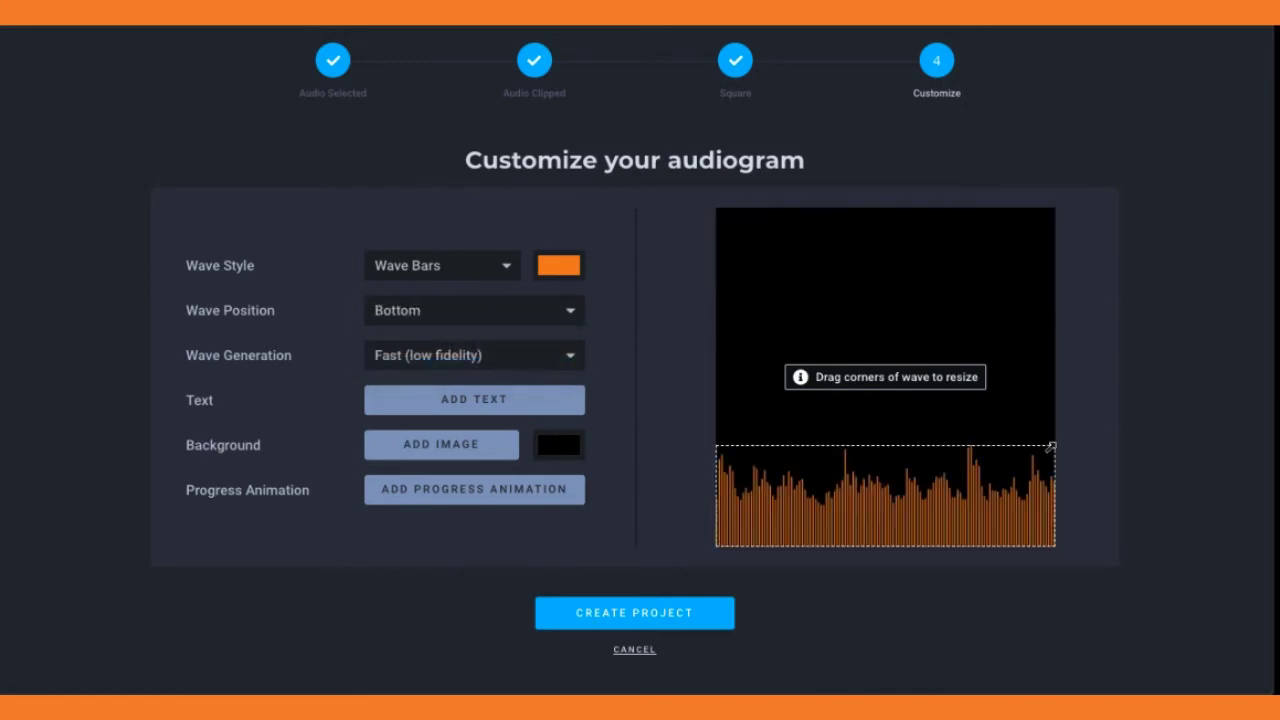
left_click_drag(1053, 449, 966, 494)
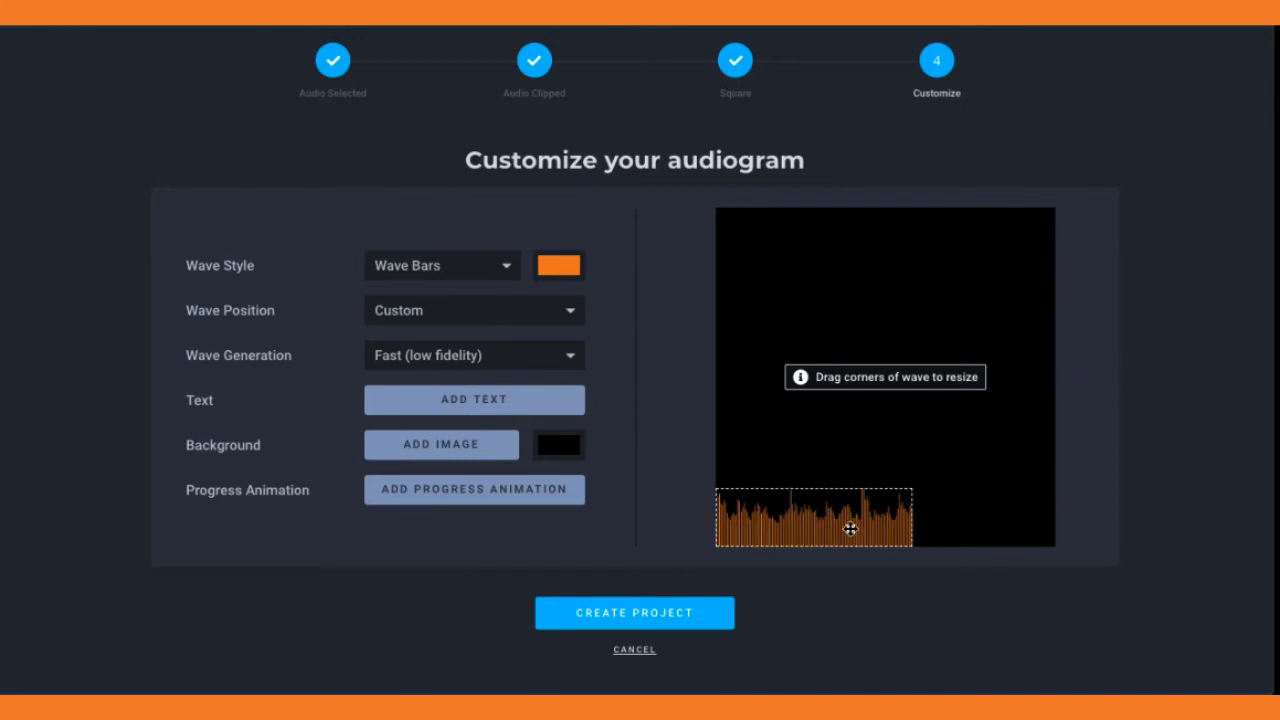
- Add the speech-bubble portrait as the audiogram background, cropped to the full square, and create the project
left_click(413, 447)
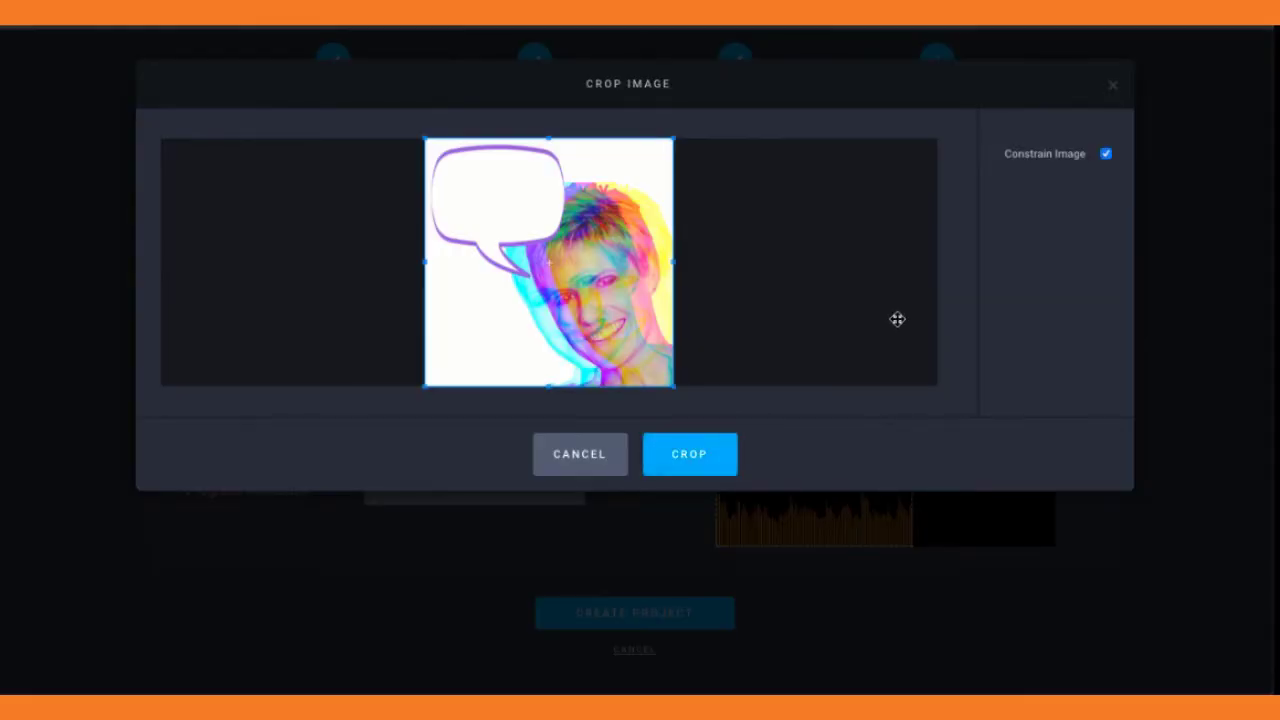
left_click(705, 458)
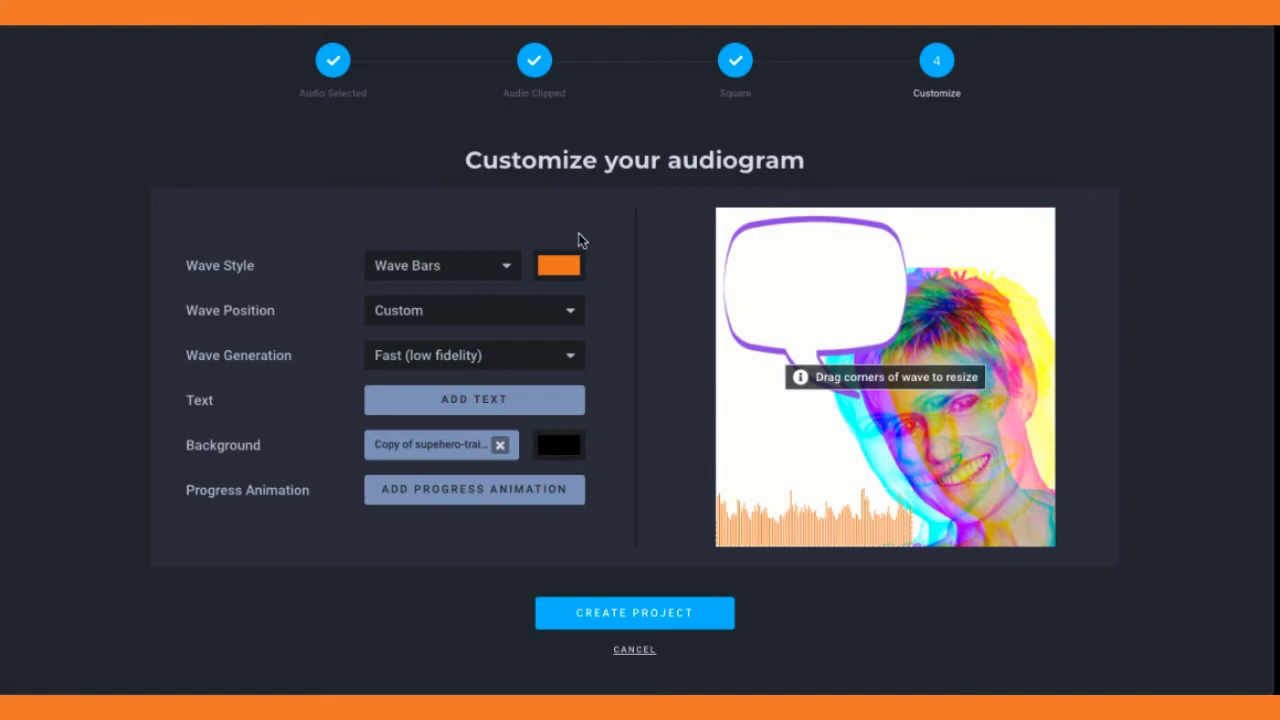
left_click(606, 614)
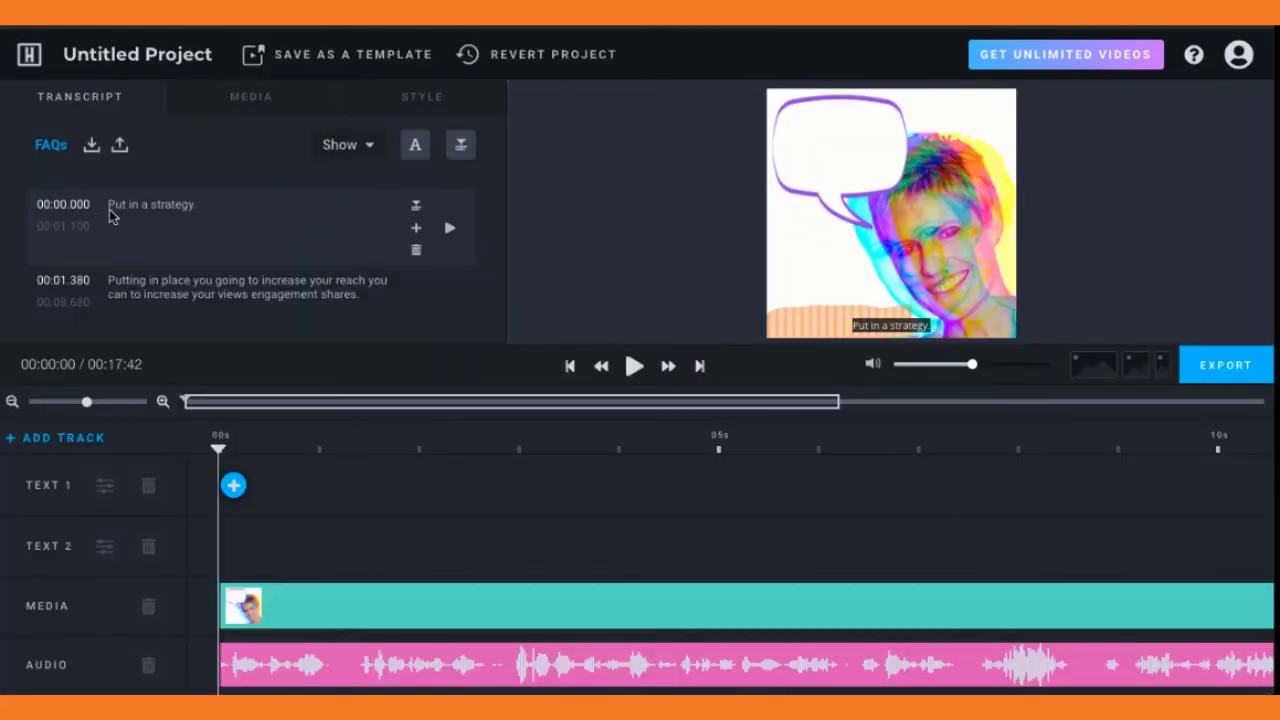
- Review the transcript wording and play the start of the video to check the captions
scroll(131, 258, "down", 2)
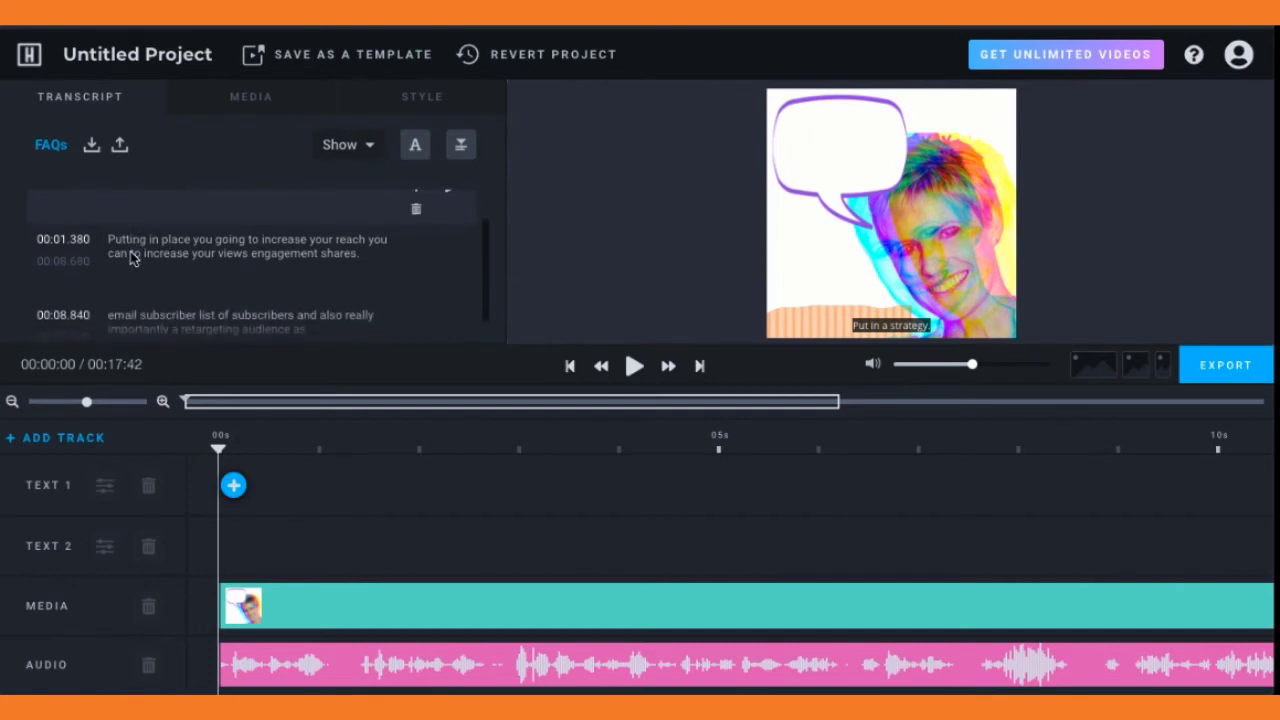
scroll(131, 258, "up", 2)
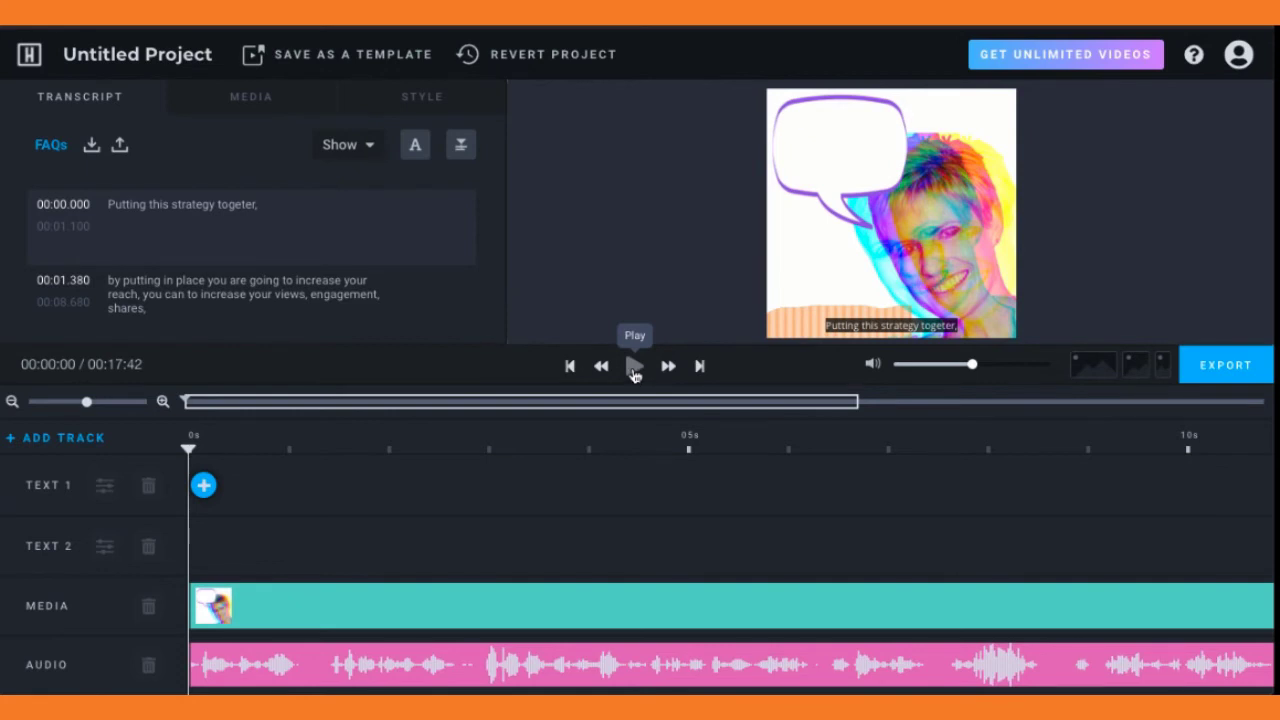
left_click(634, 369)
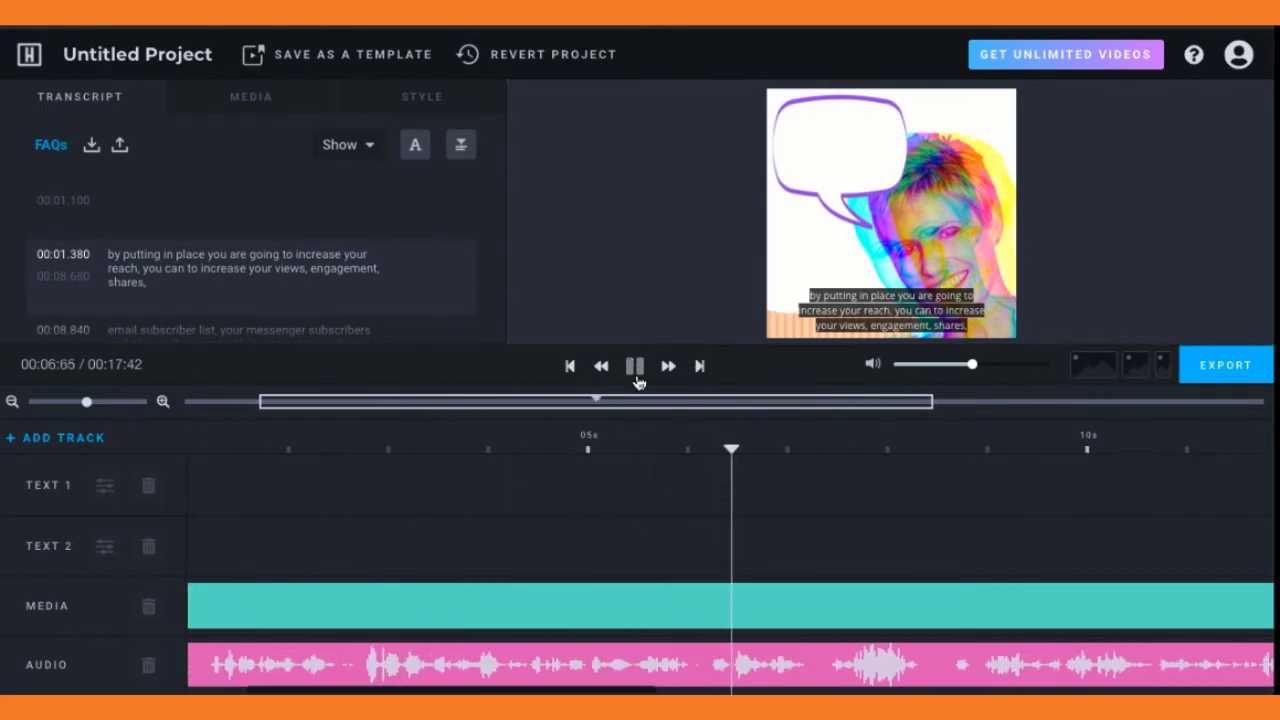
key("space")
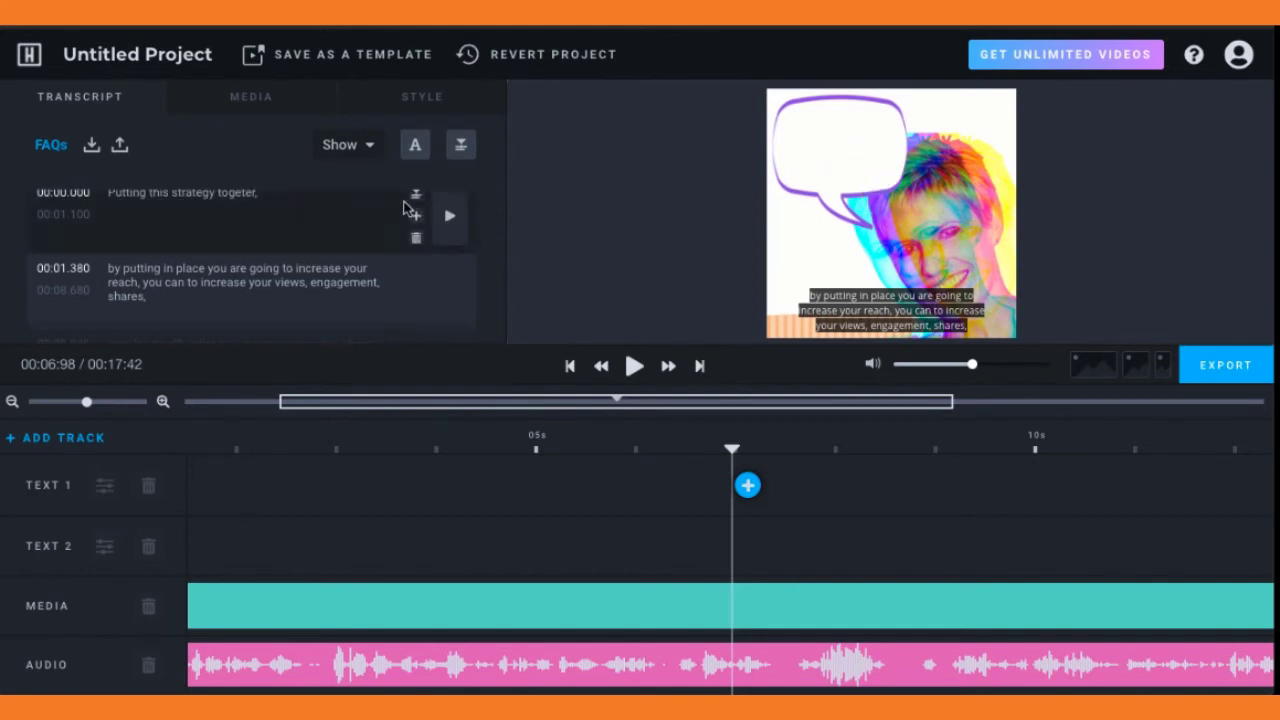
- Move the caption box into the speech bubble and narrow it so the text fits inside the outline
left_click(420, 147)
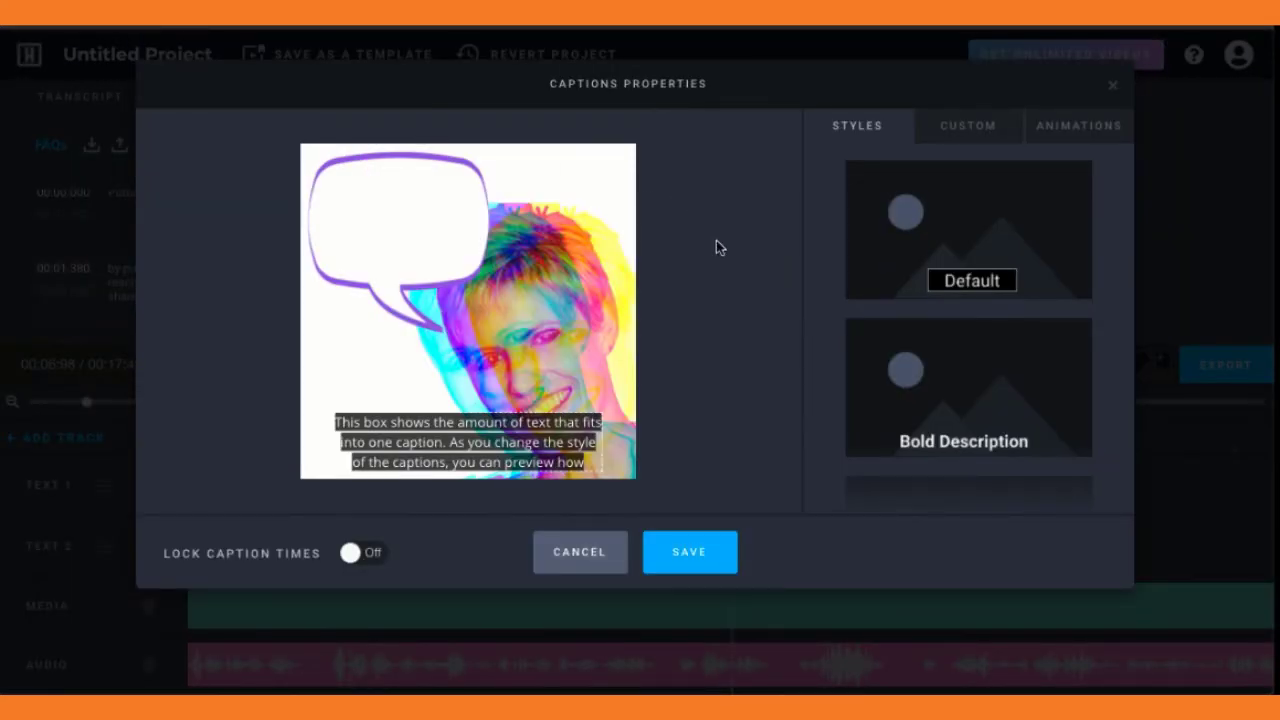
left_click_drag(535, 427, 529, 195)
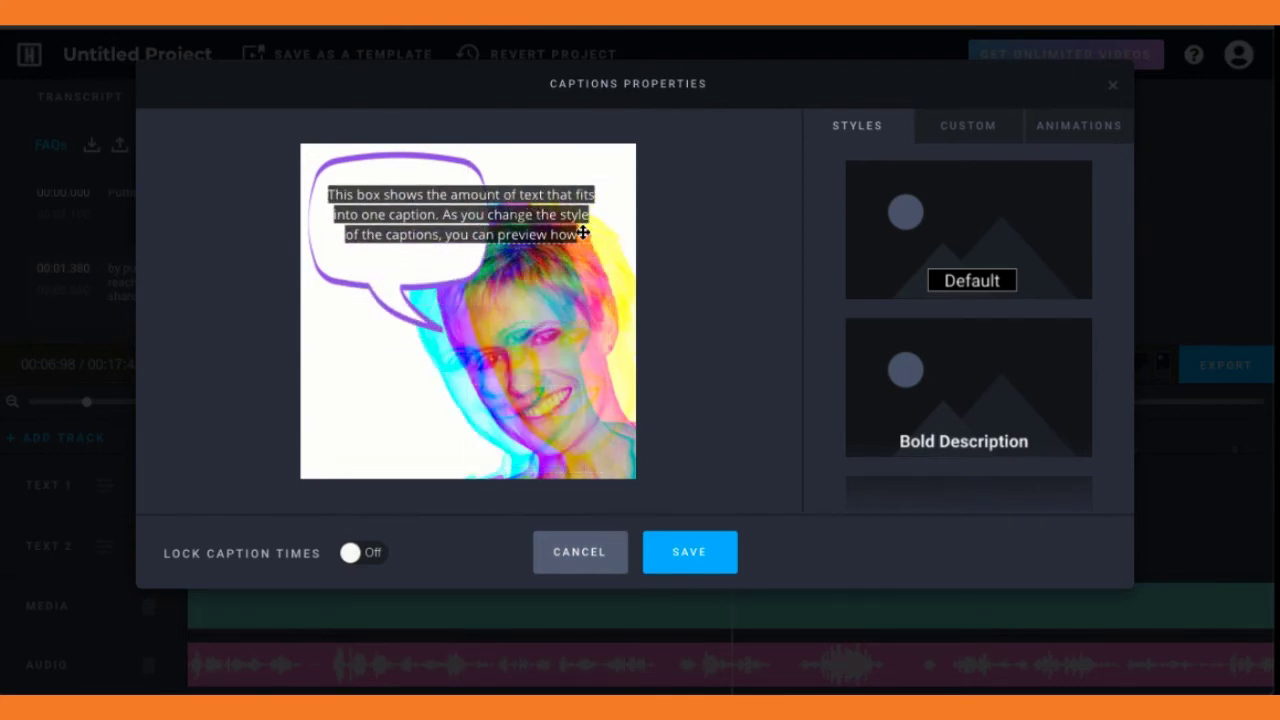
left_click_drag(590, 244, 468, 258)
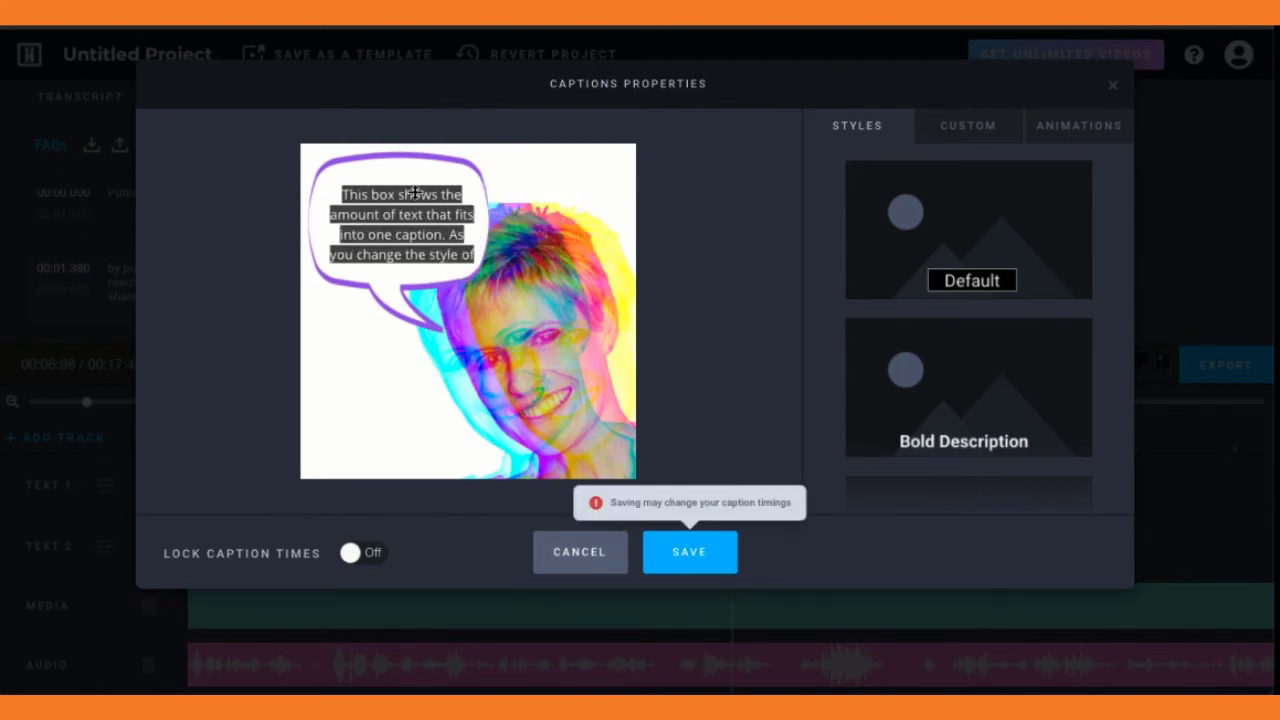
left_click_drag(416, 194, 408, 188)
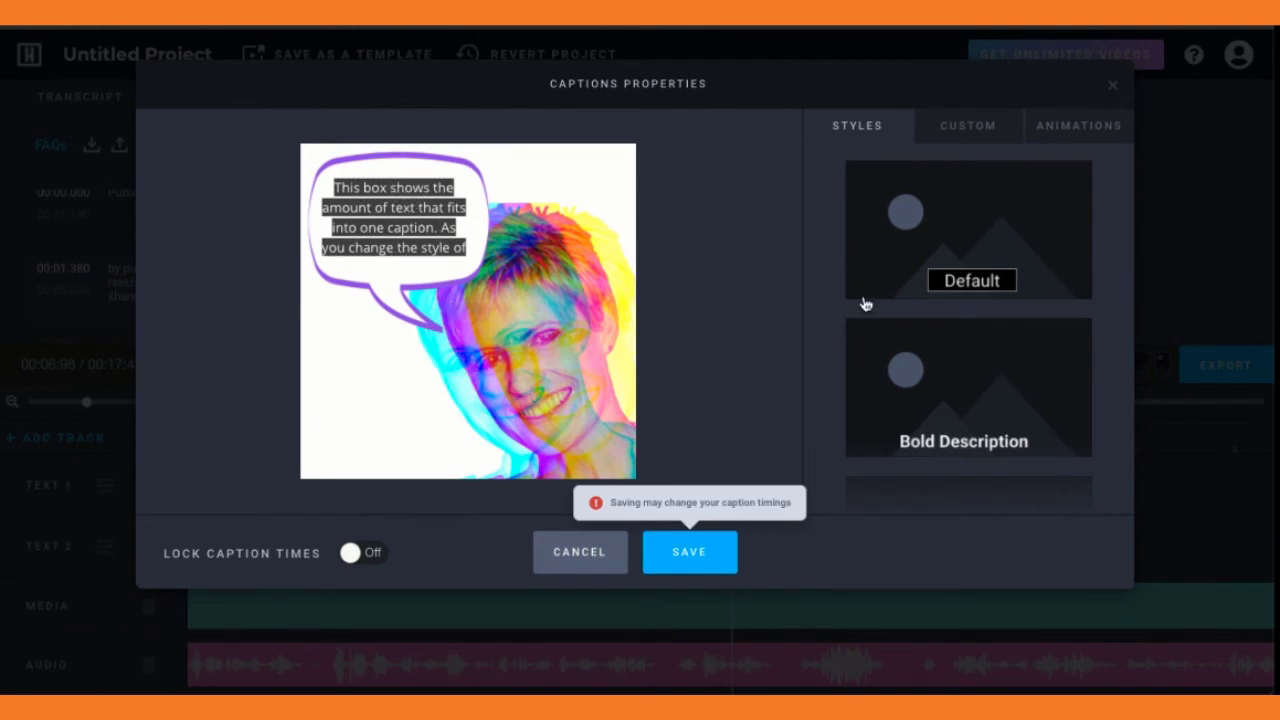
- Set a custom purple font color for the captions
left_click(983, 126)
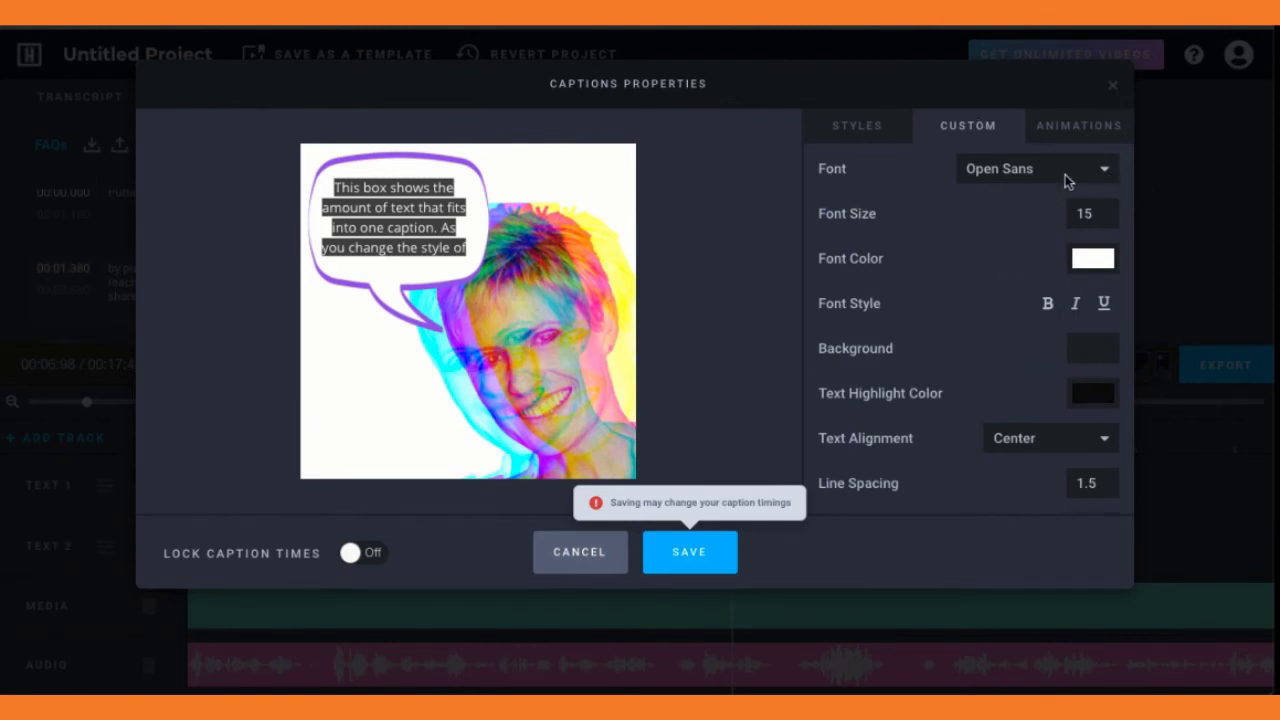
left_click(1089, 270)
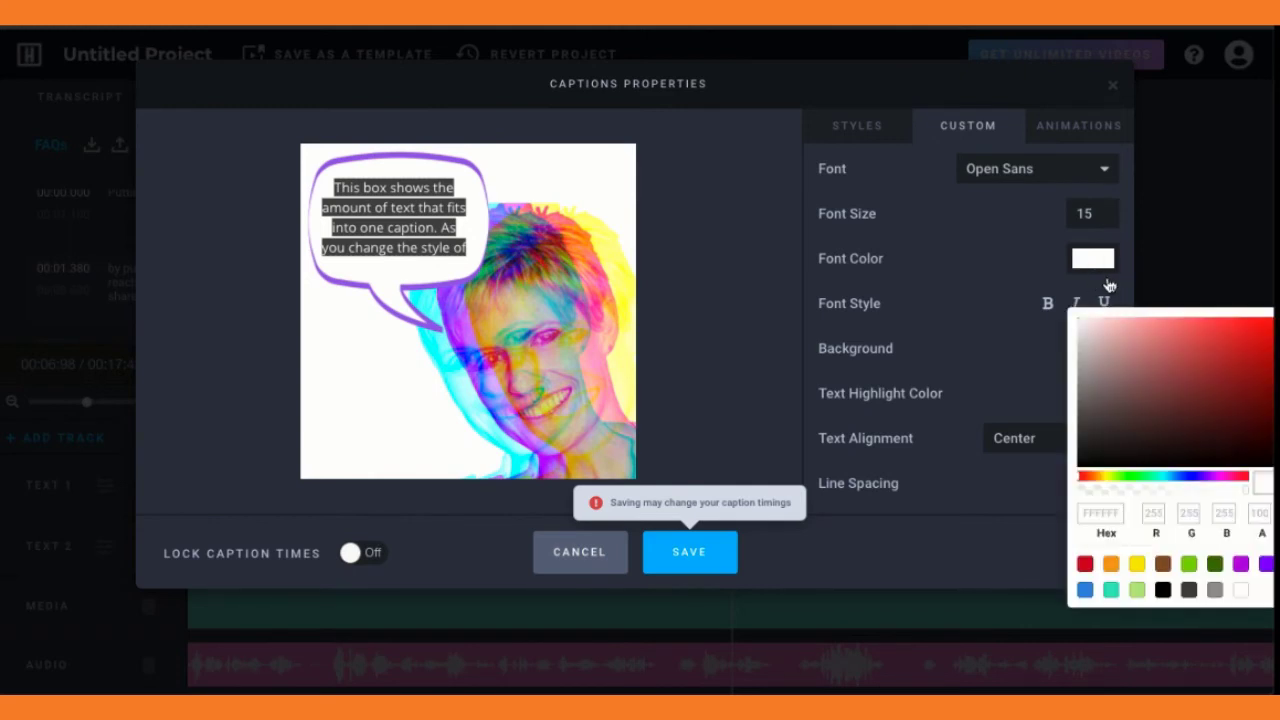
left_click(1264, 566)
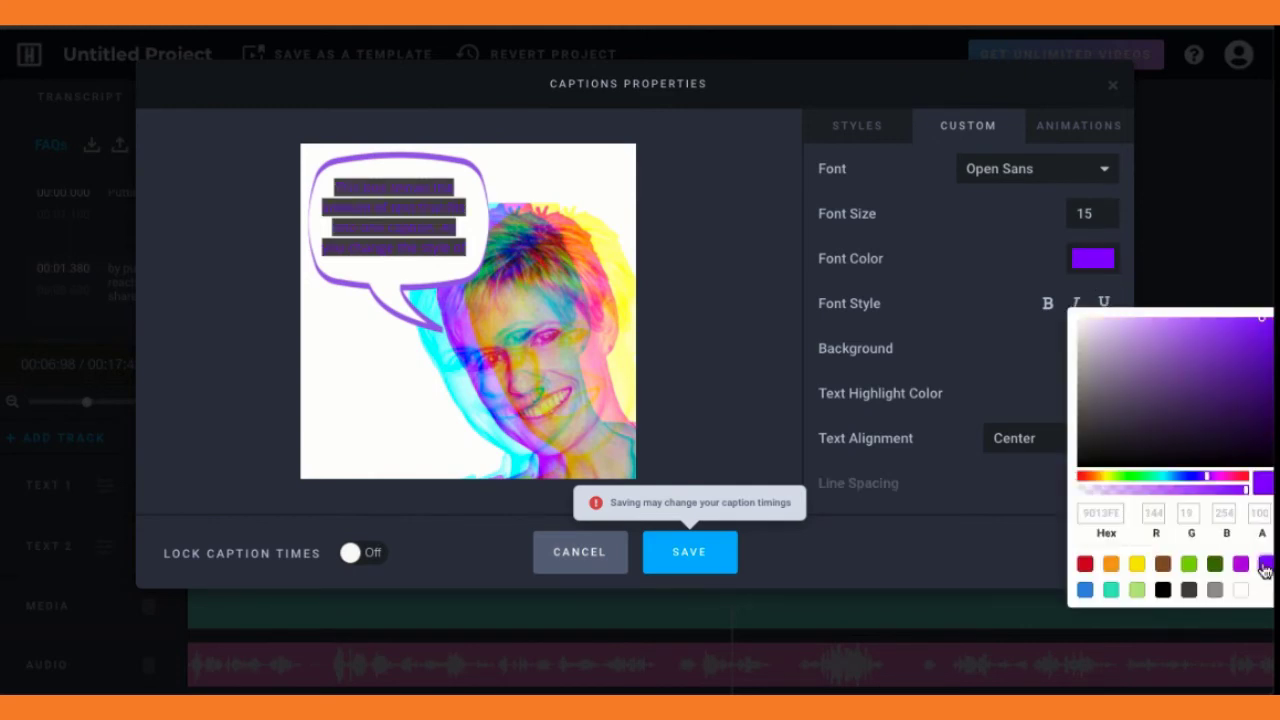
left_click(962, 364)
- Set both the caption background and the text highlight color to white
left_click(1083, 352)
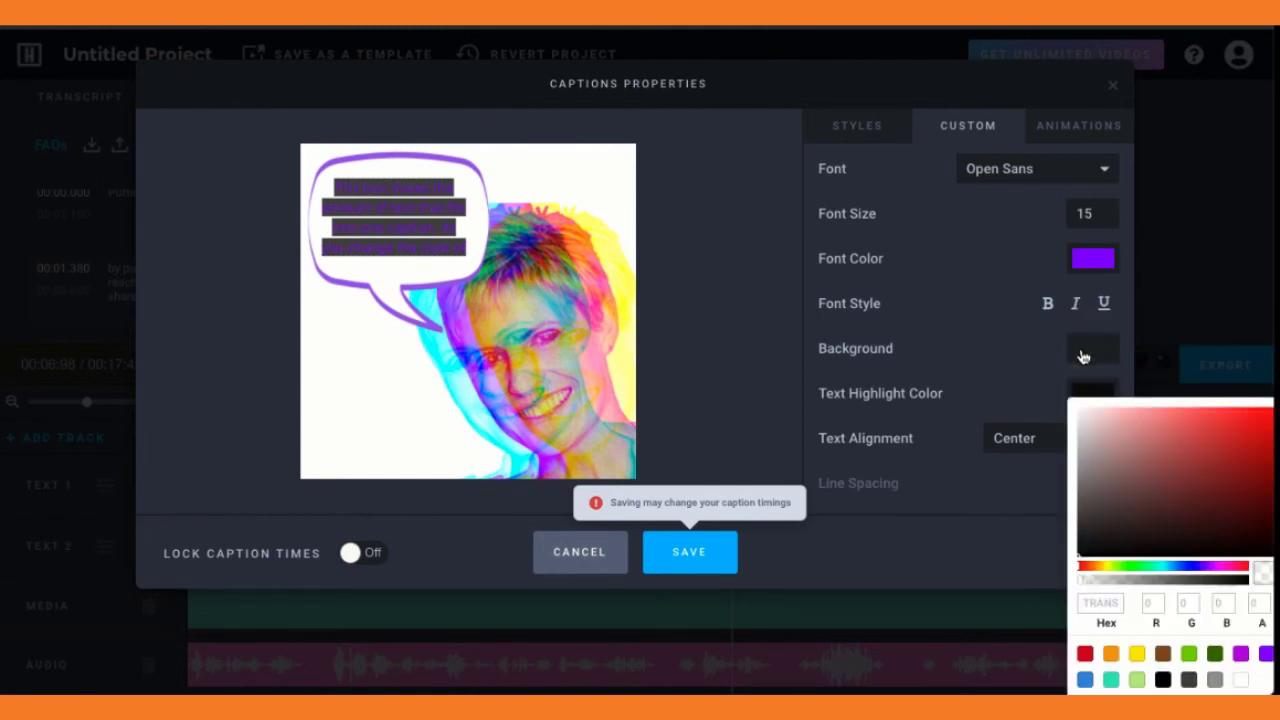
left_click(1240, 682)
left_click(992, 312)
left_click(1090, 398)
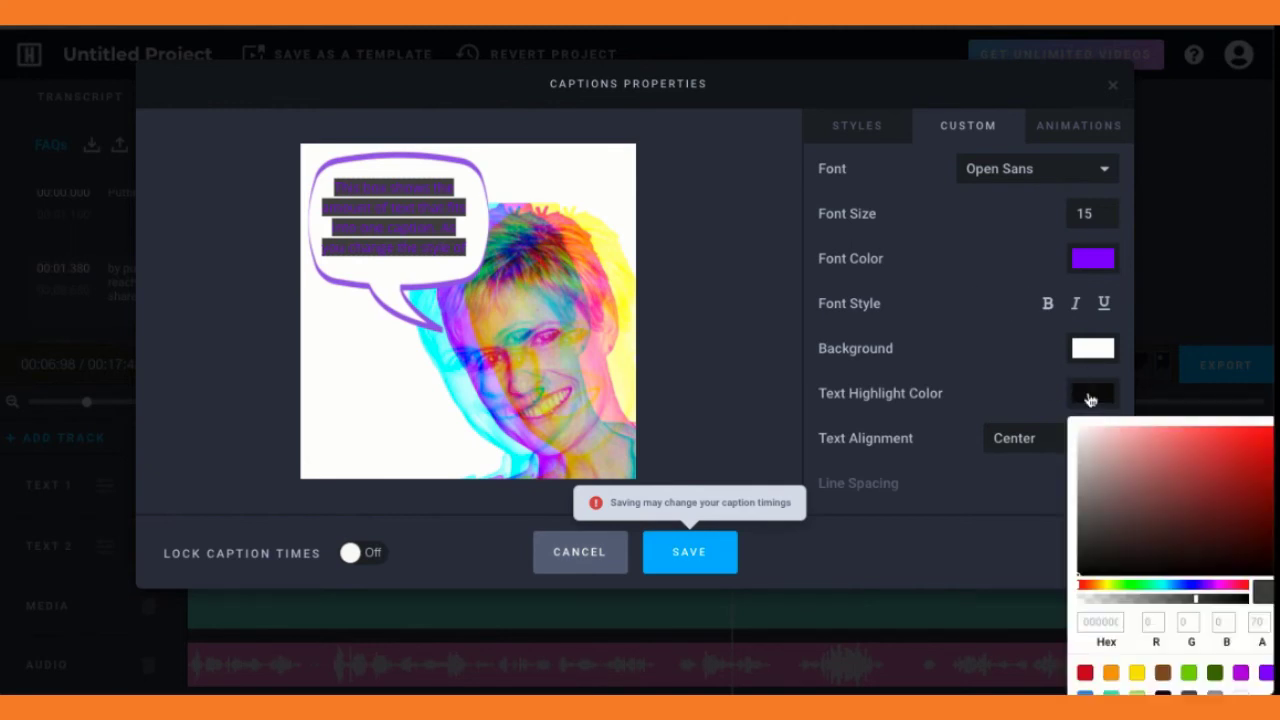
scroll(1186, 614, "down", 1)
left_click(1239, 678)
left_click(984, 322)
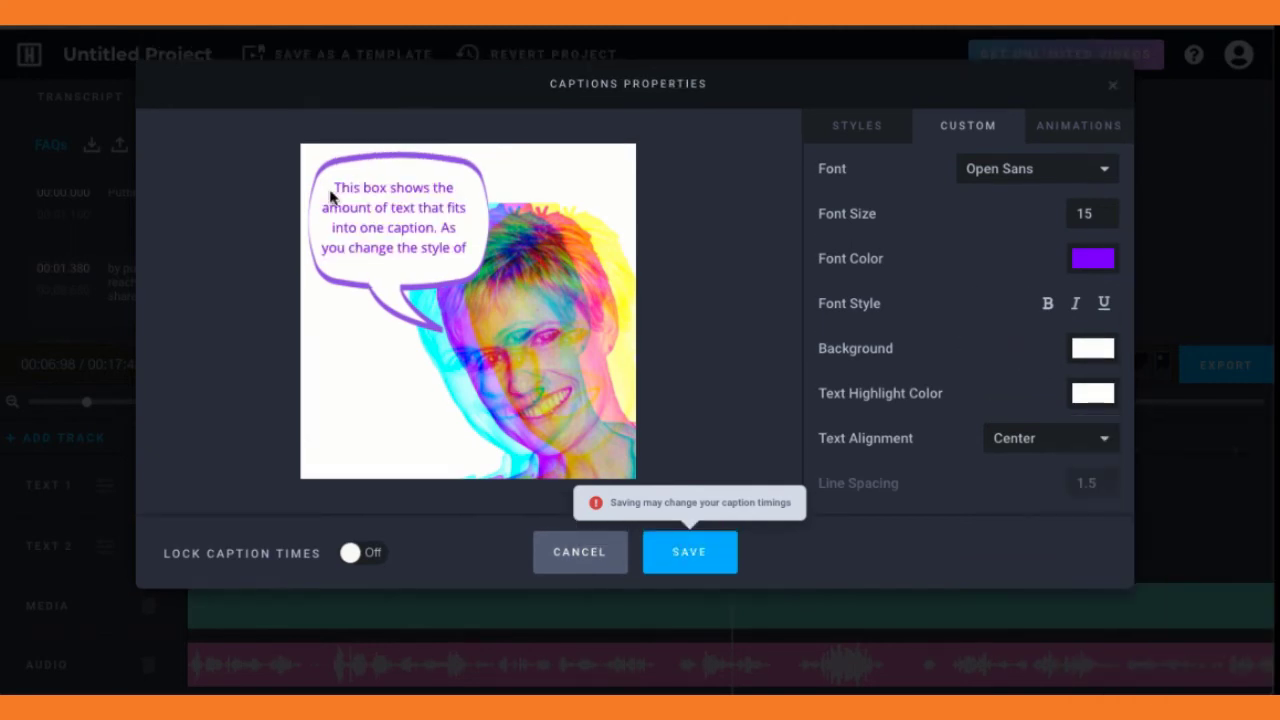
- Turn on the Karaoke Style caption animation with a color transition from purple to orange, and save the caption properties
left_click(1058, 128)
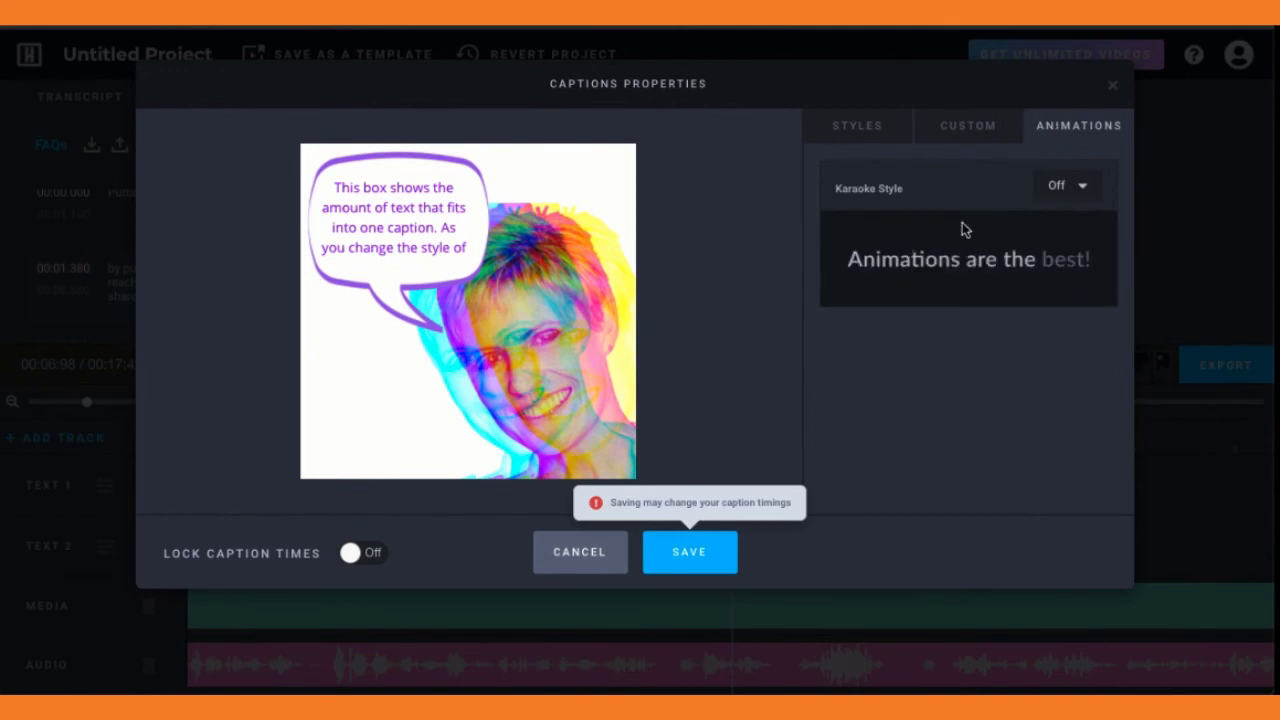
left_click(1072, 187)
left_click(1065, 170)
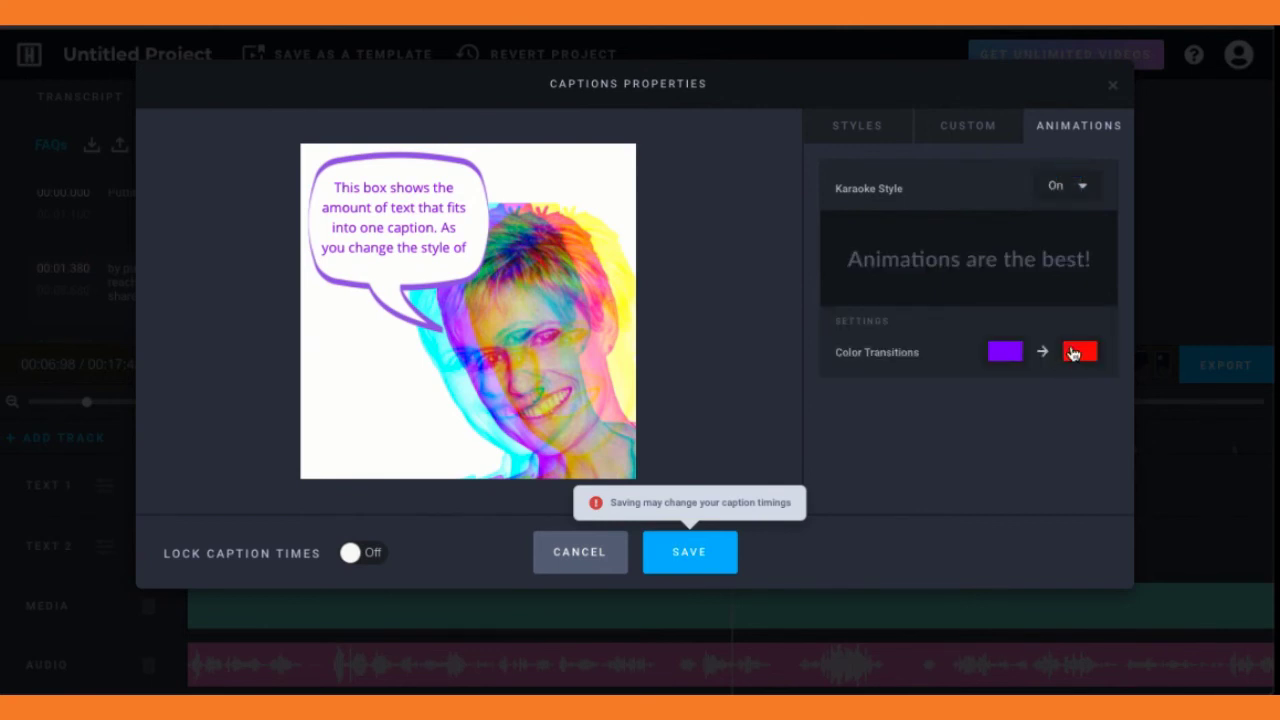
left_click(1077, 358)
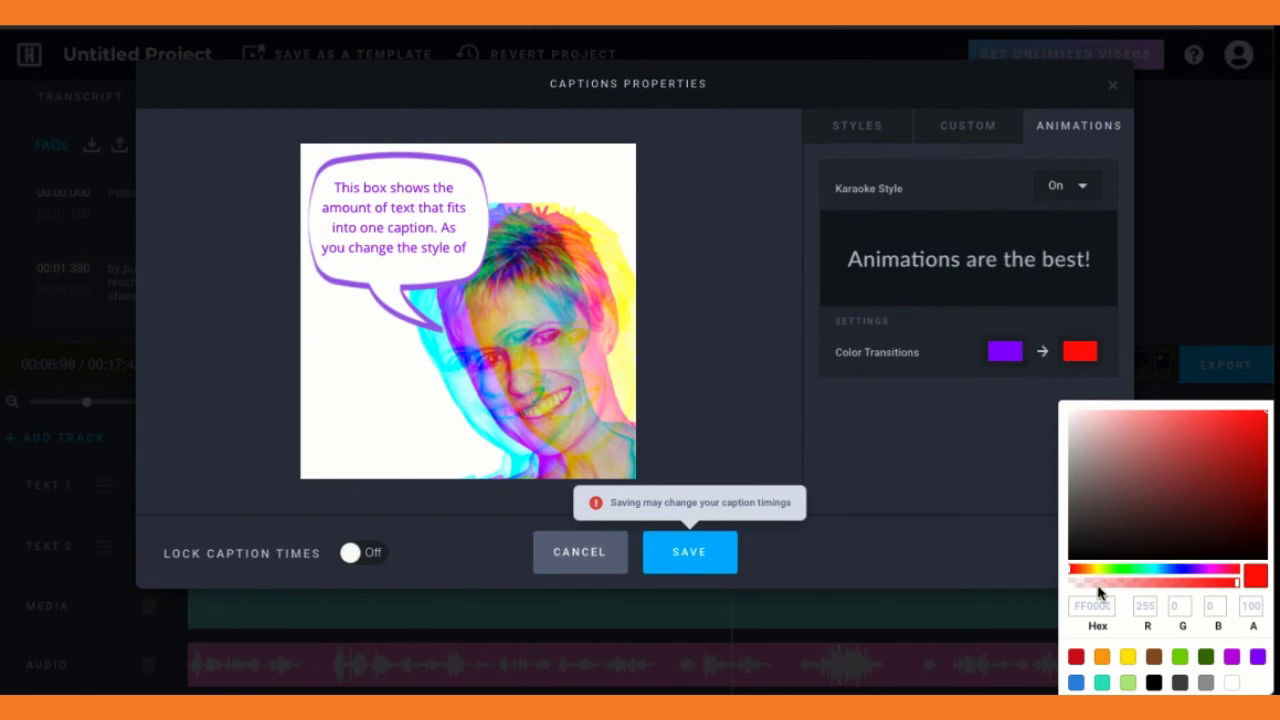
left_click(1102, 656)
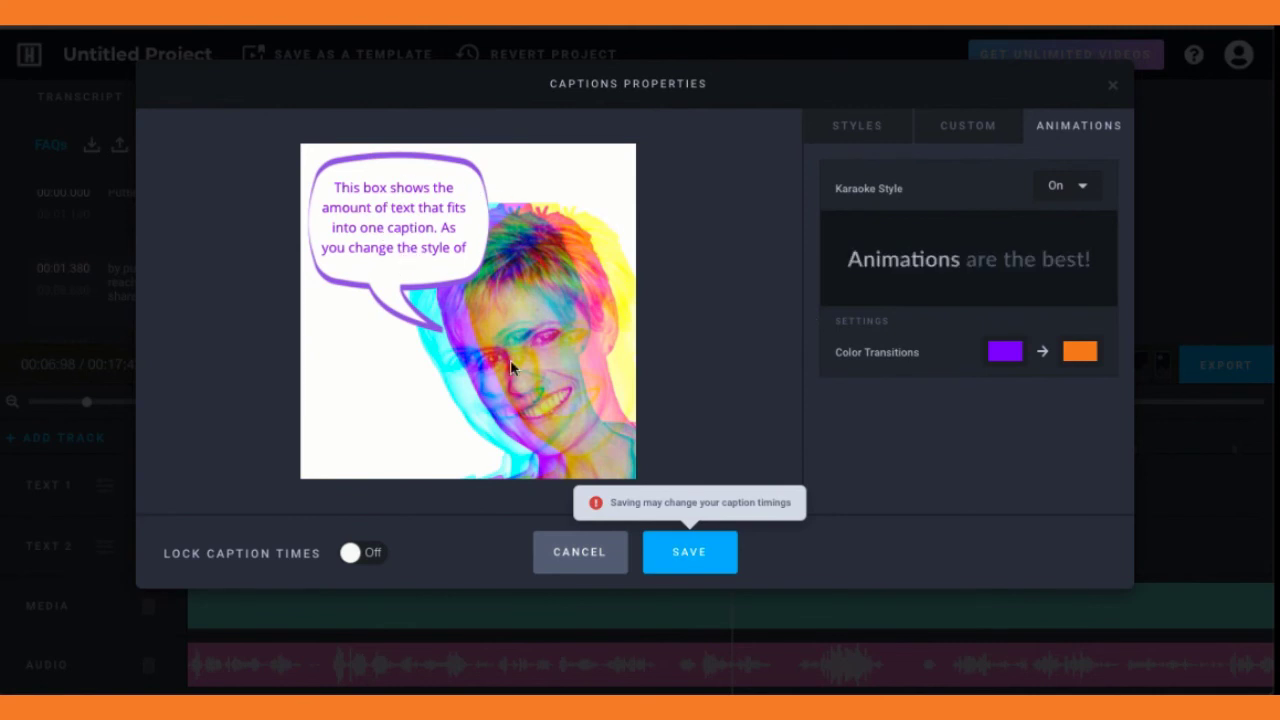
left_click(686, 554)
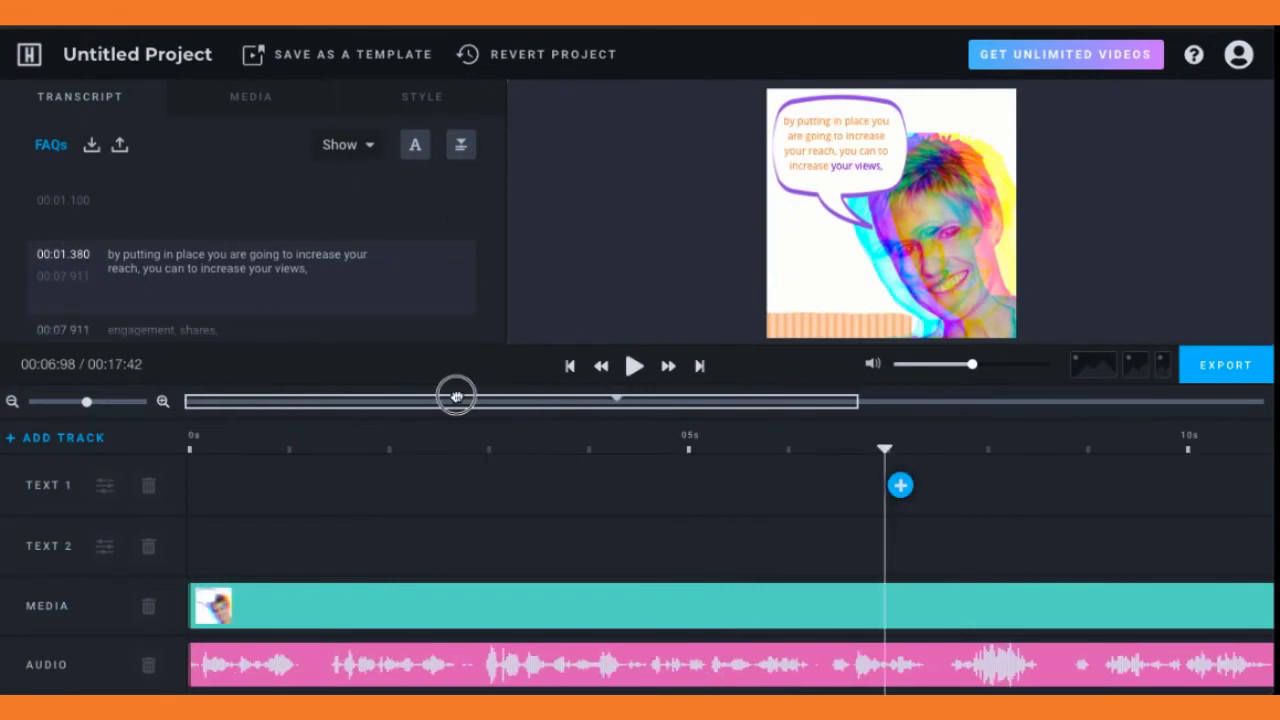
- Play the video from the beginning to check the animated captions in the speech bubble
left_click_drag(886, 452, 106, 409)
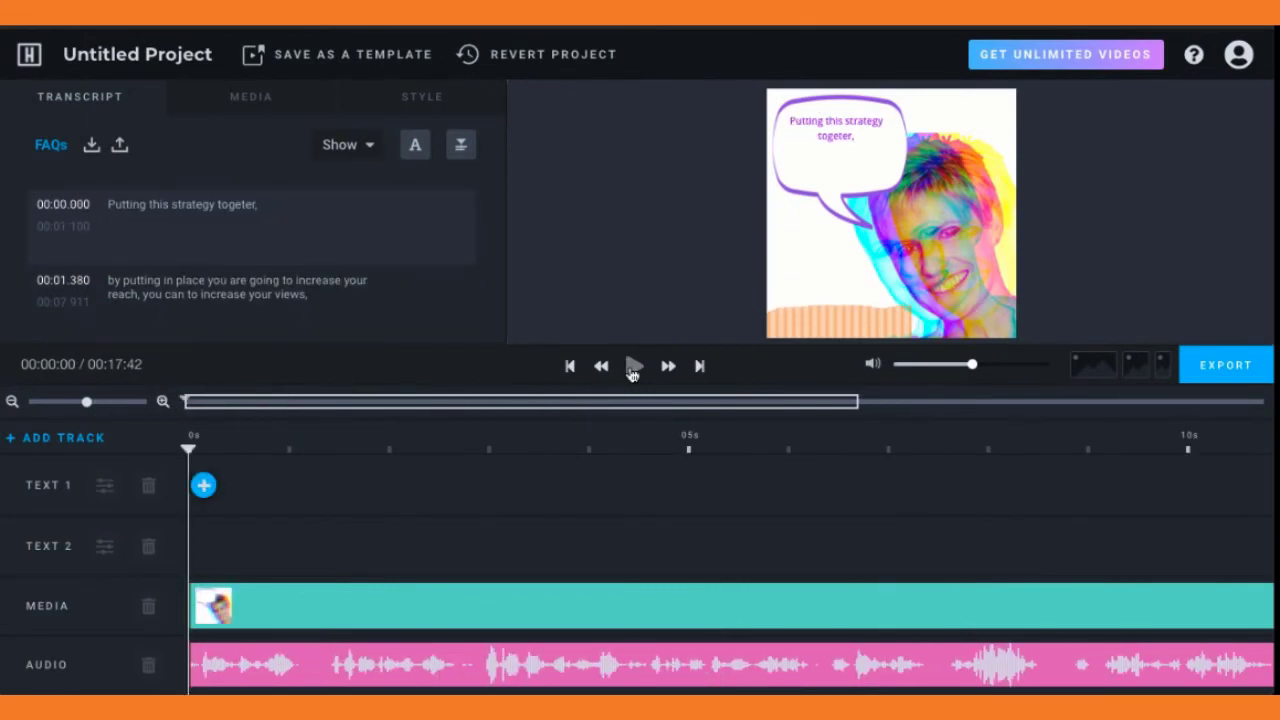
left_click(634, 366)
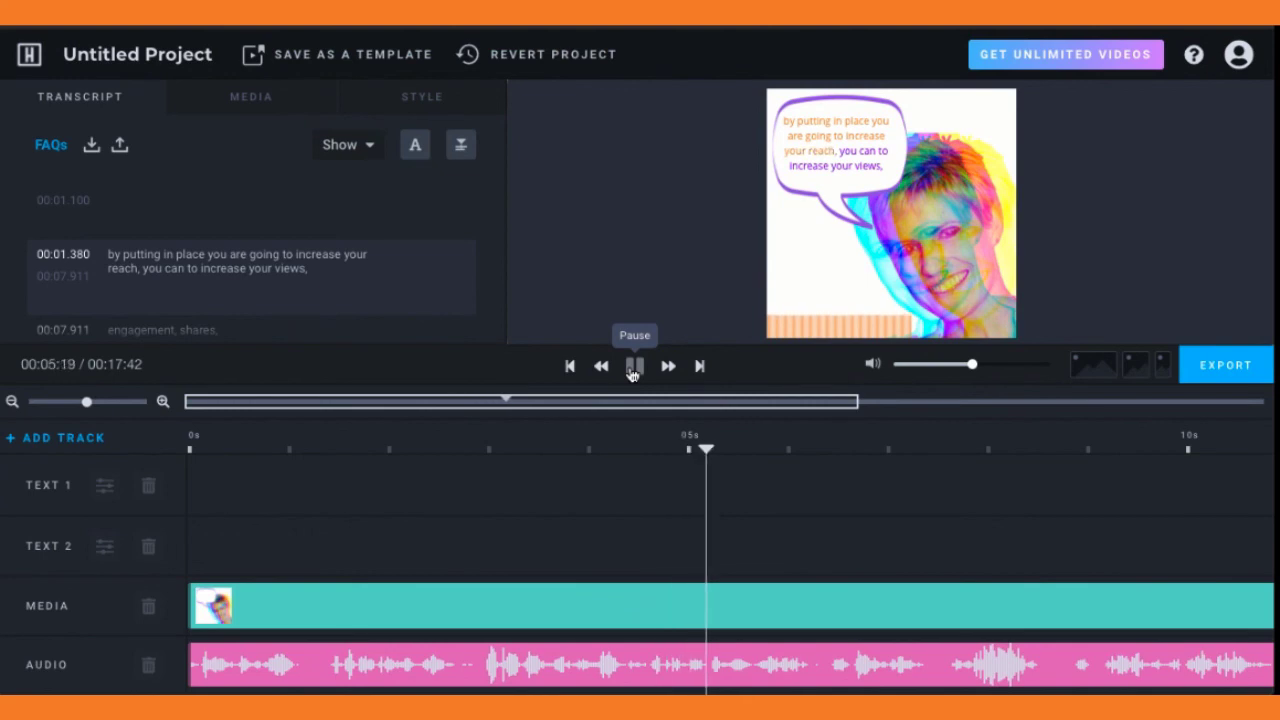
left_click(634, 366)
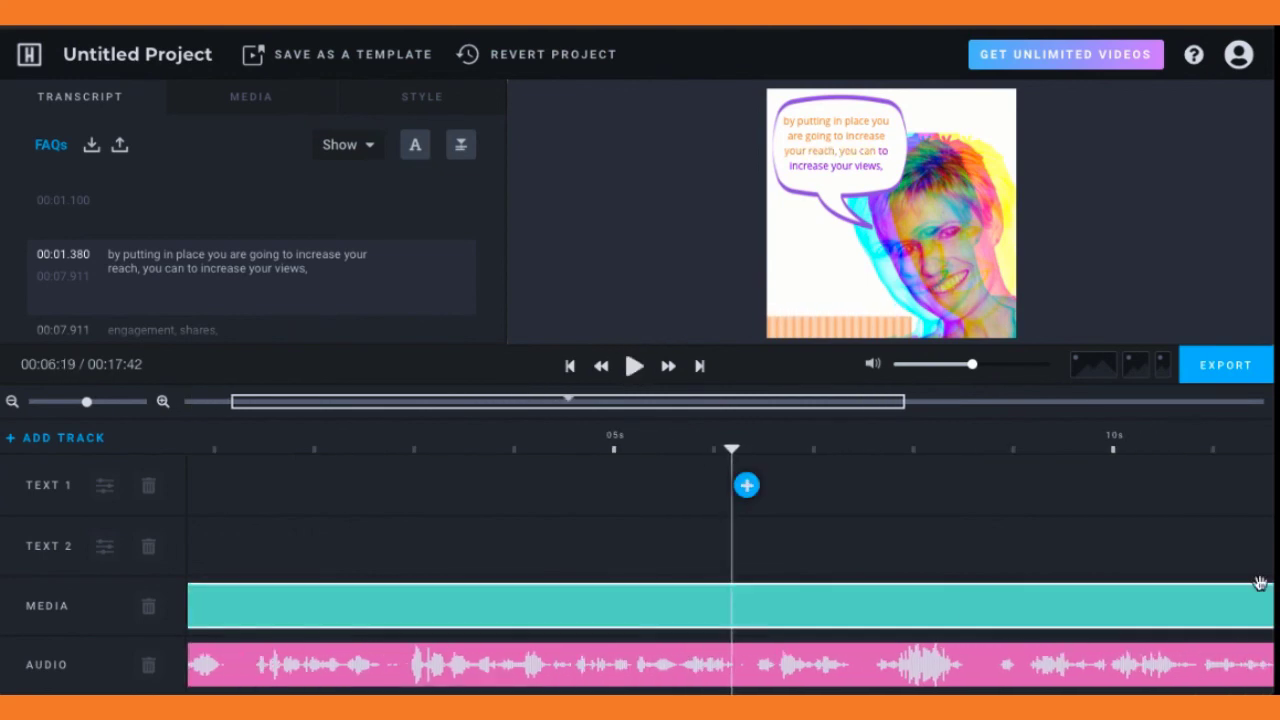
- Start exporting the audiogram
left_click(1224, 368)
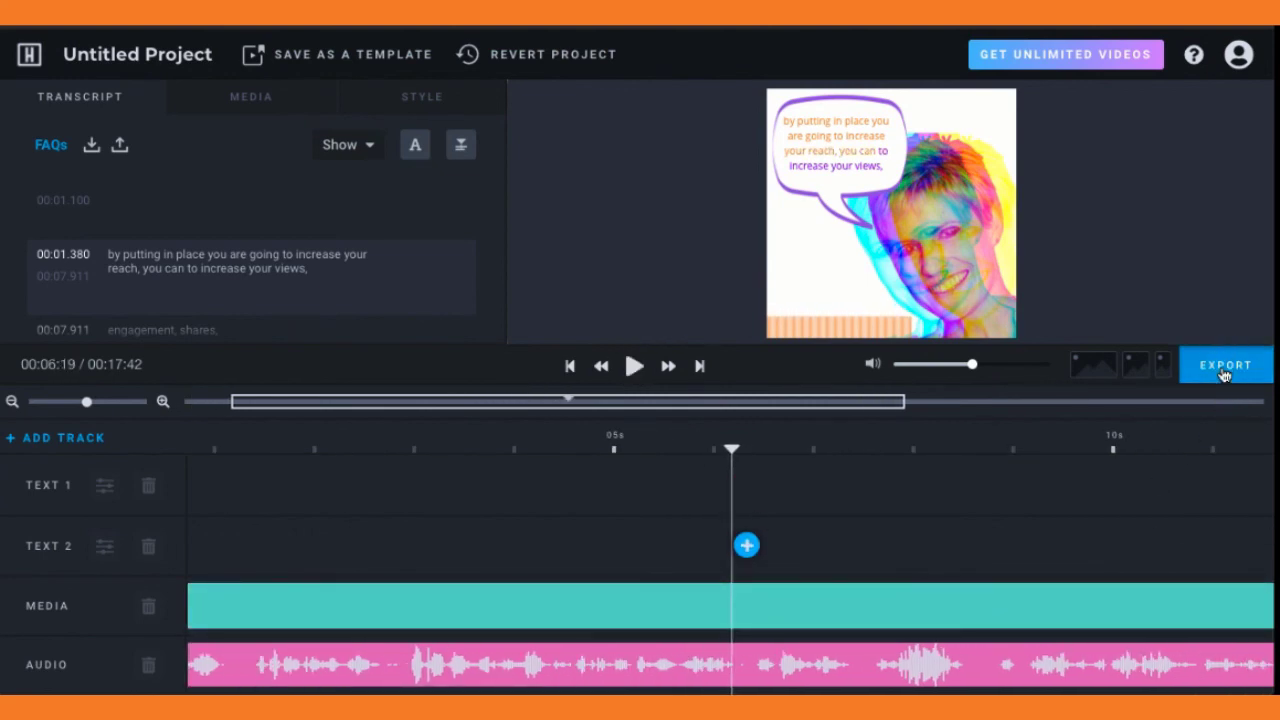